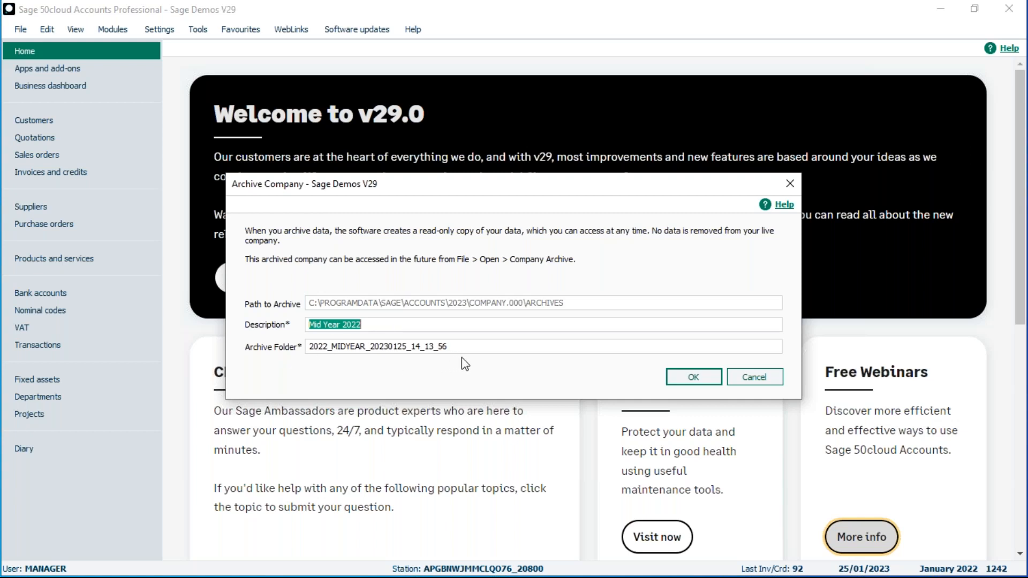
Confirm the Mid Year 2022 company archive and dismiss the archive-completed message.
left_click(694, 377)
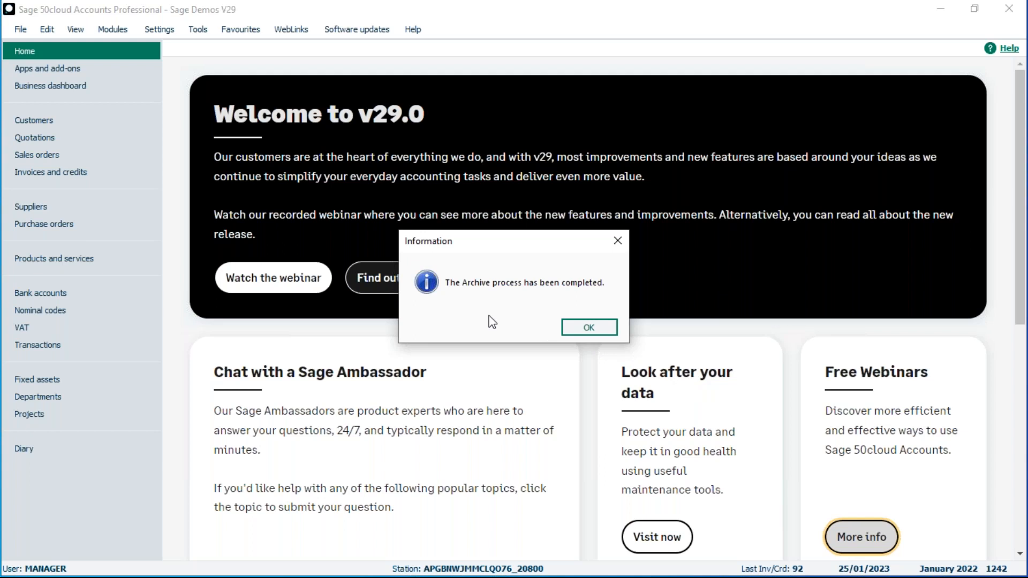
left_click(591, 329)
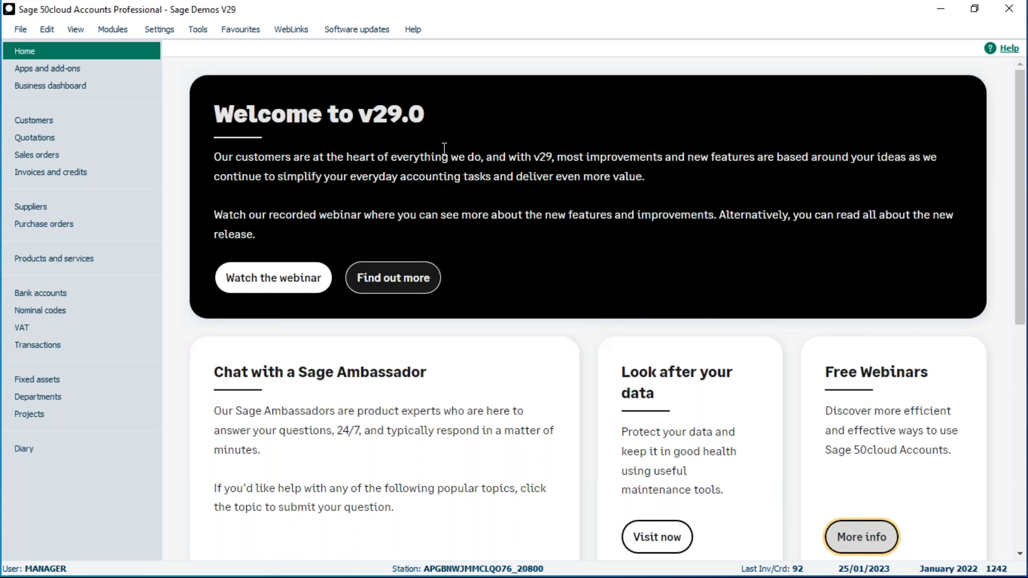
Create and save invoice 93 for customer A1D001 with one BOARD001 whiteboard totalling 21.60.
left_click(41, 171)
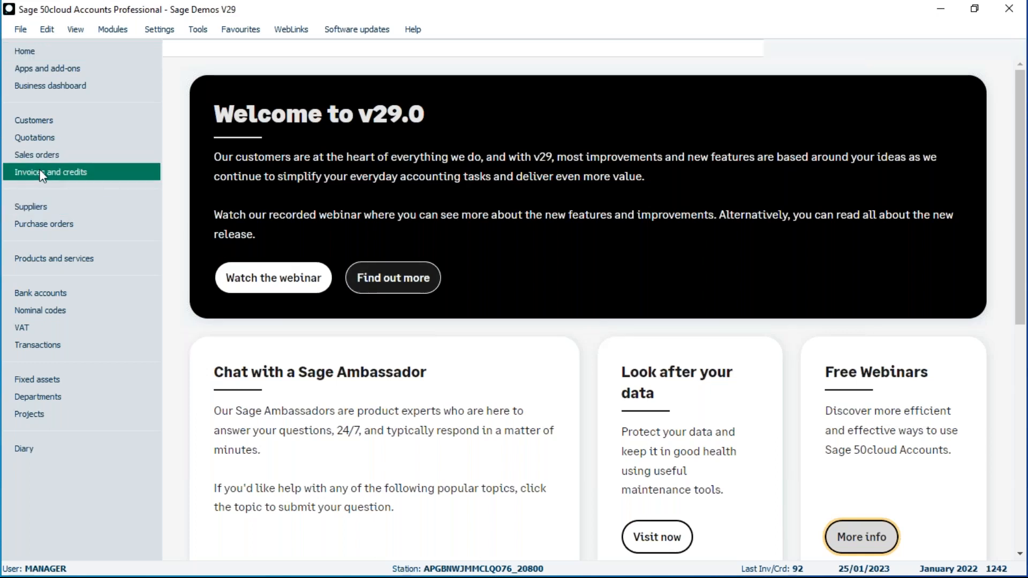
left_click(178, 80)
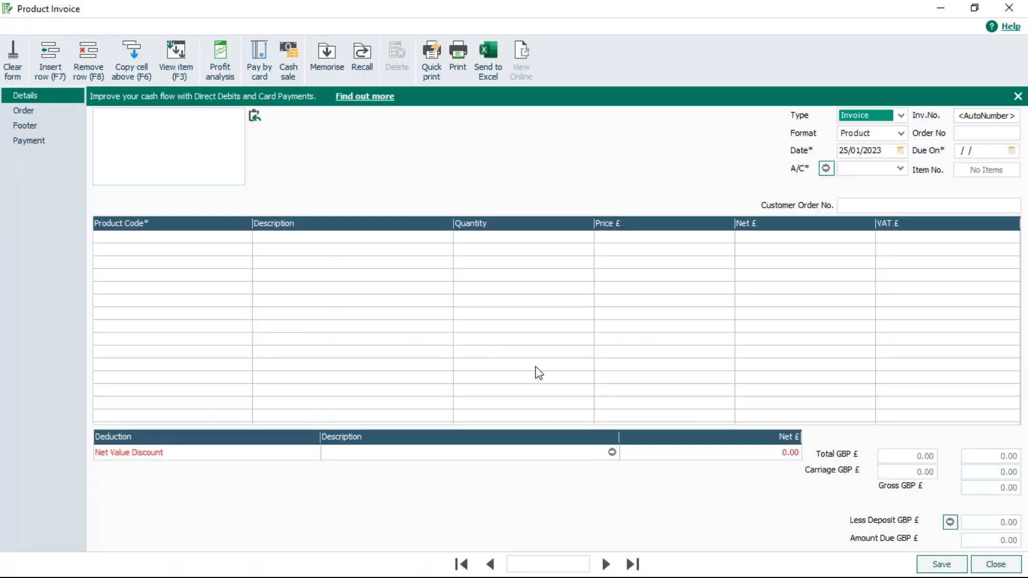
left_click(900, 168)
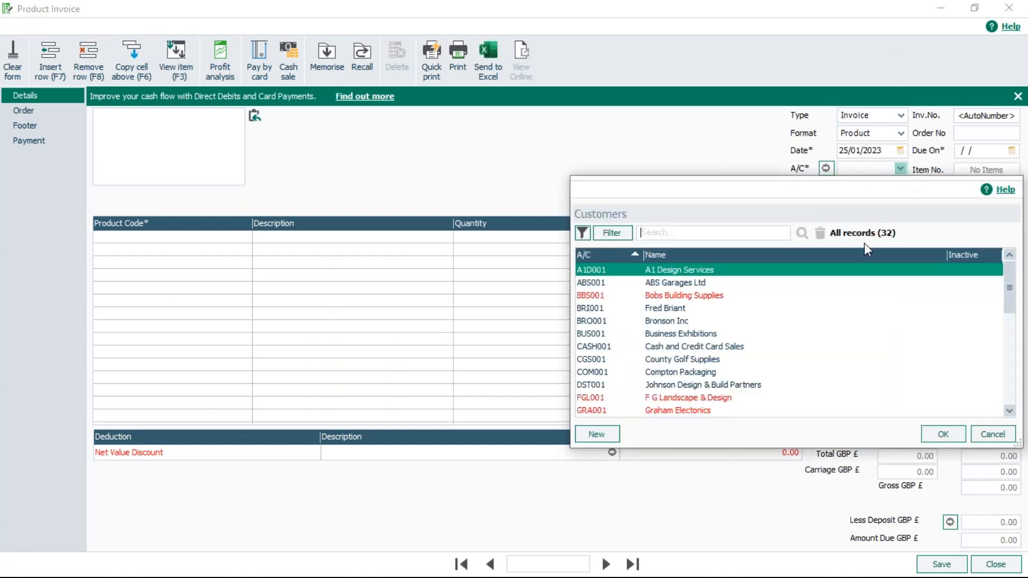
left_click(713, 276)
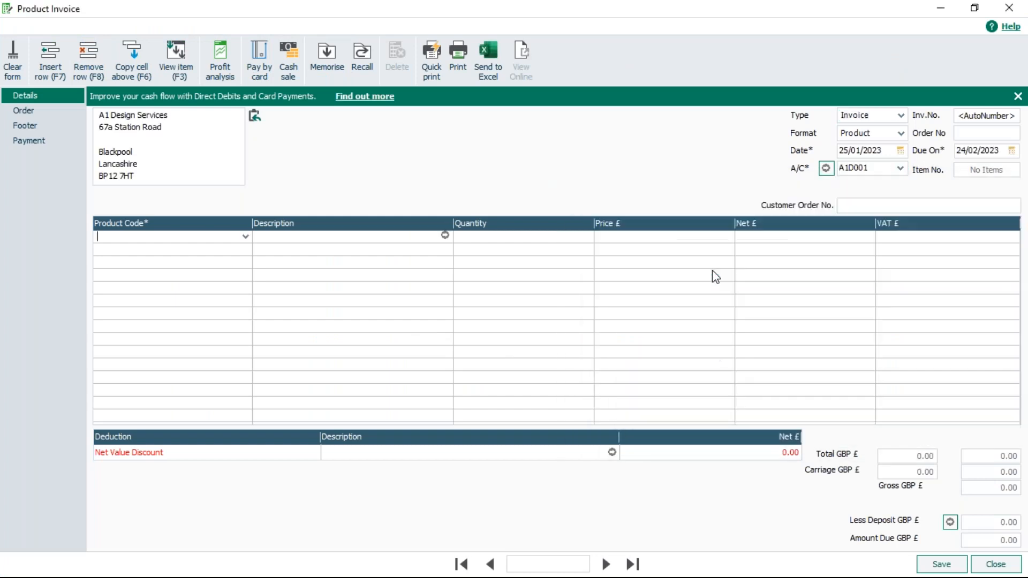
left_click(245, 236)
double_click(266, 337)
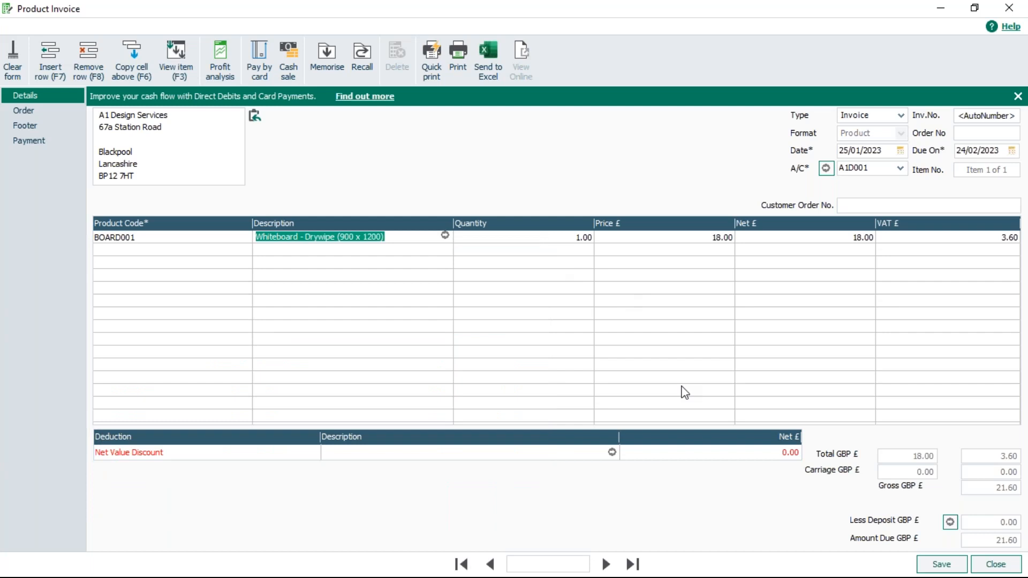
left_click(952, 566)
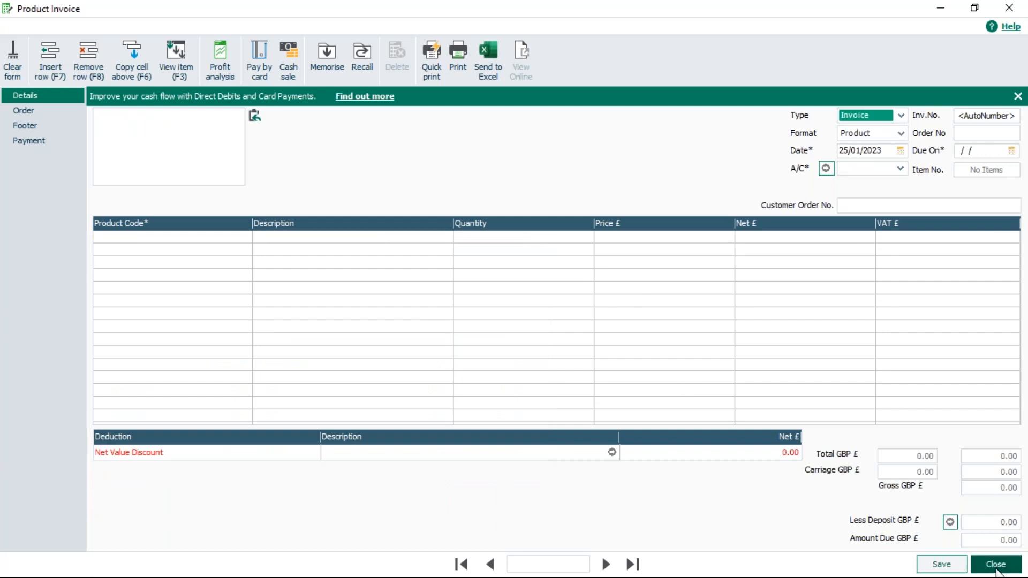
left_click(995, 564)
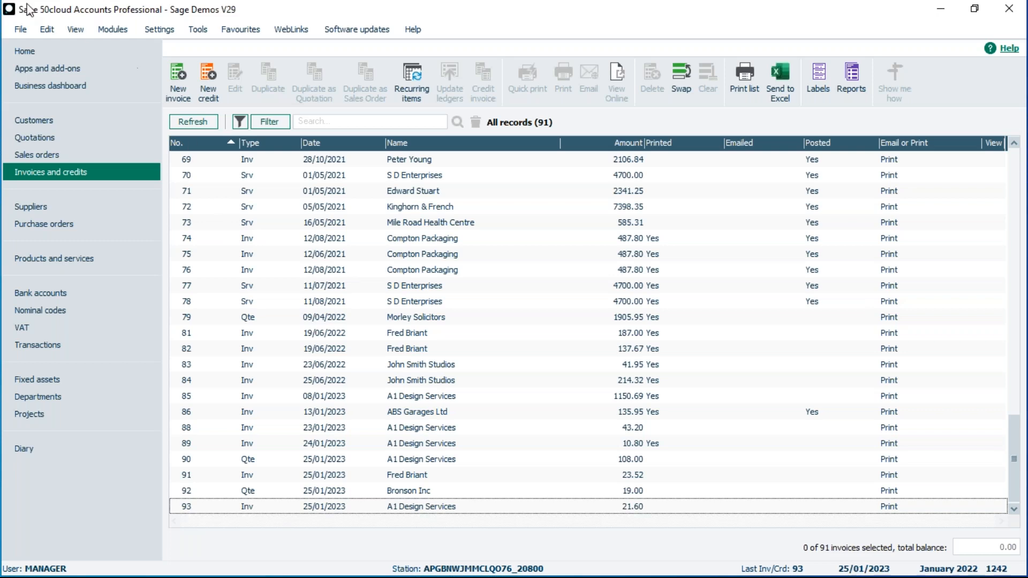
Open the Company Archives list via File > Open, agreeing to close other open windows.
left_click(21, 32)
mouse_move(38, 64)
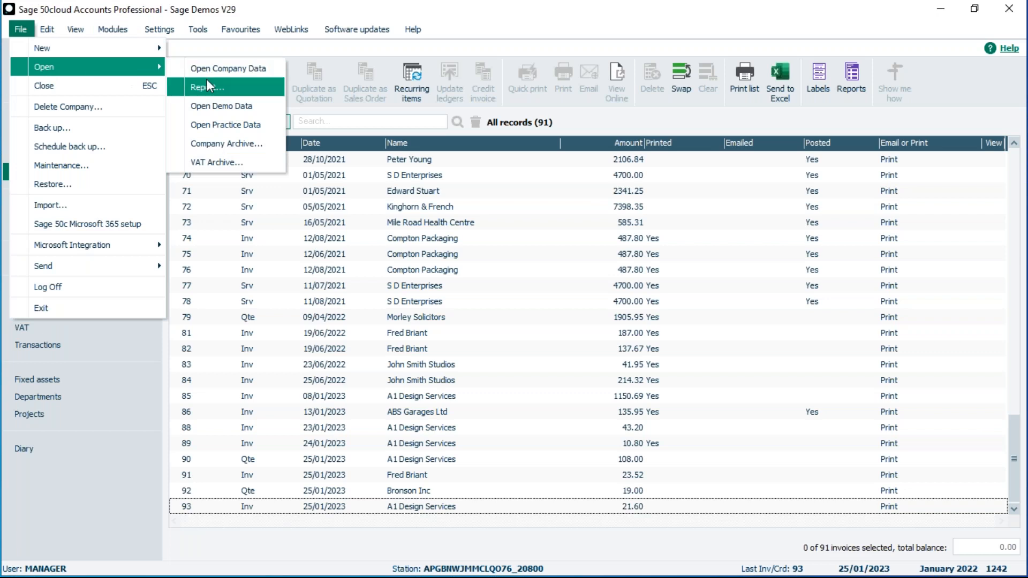
left_click(223, 145)
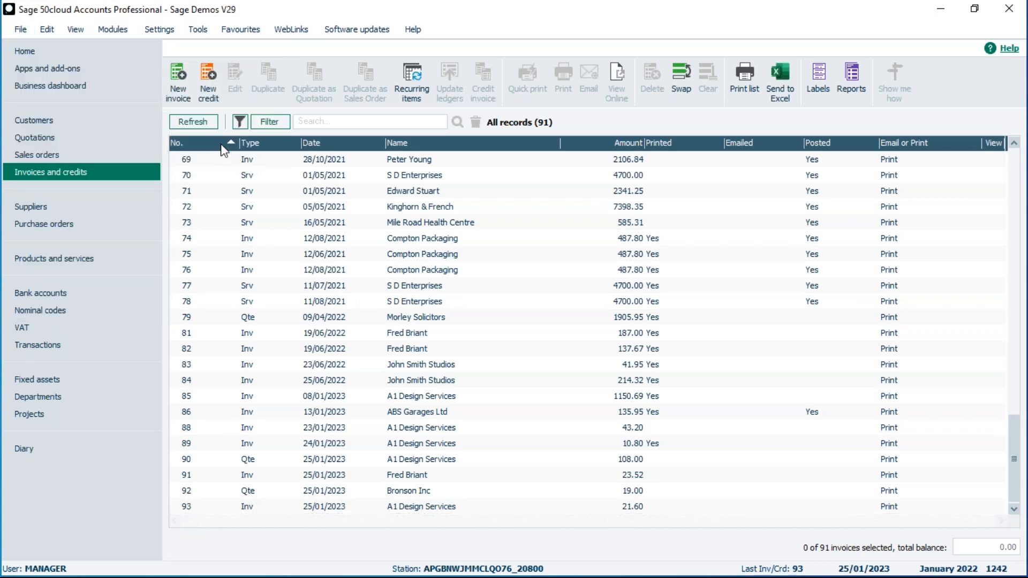
left_click(558, 335)
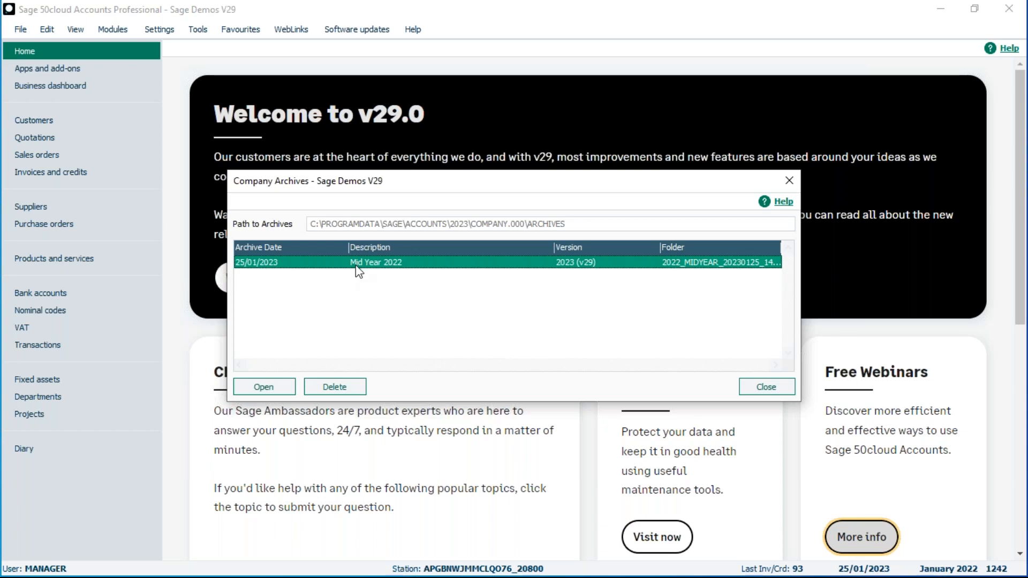
Open the Mid Year 2022 archive as manager and show its 90 invoices, ending at invoice 92.
left_click(268, 389)
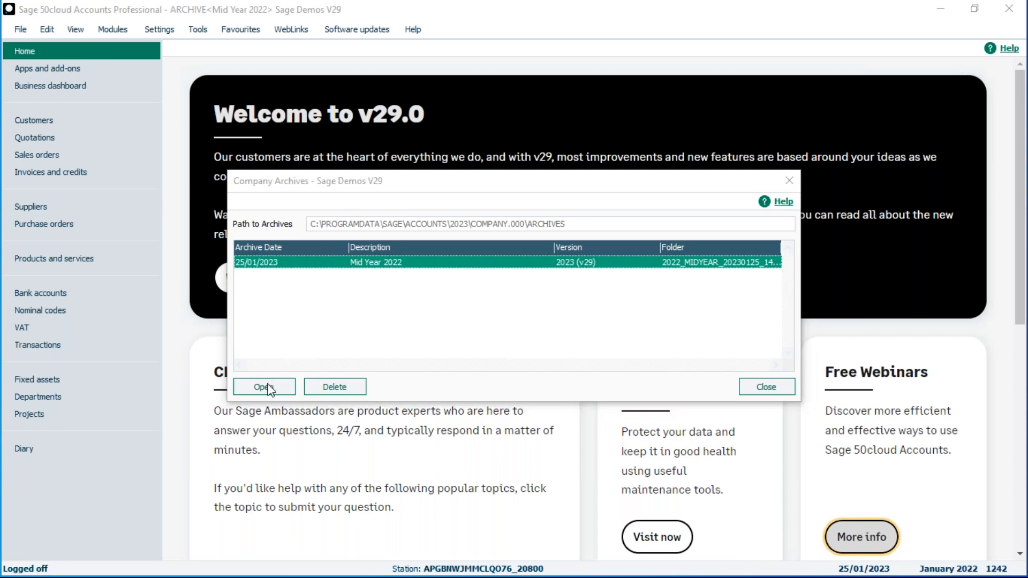
type("manager")
key("Tab")
type("••")
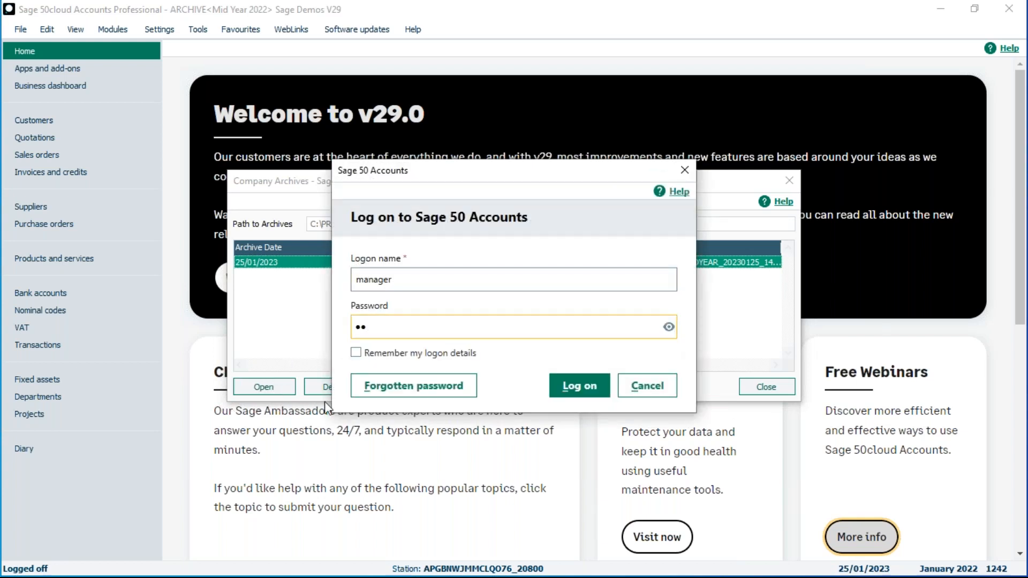
left_click(576, 386)
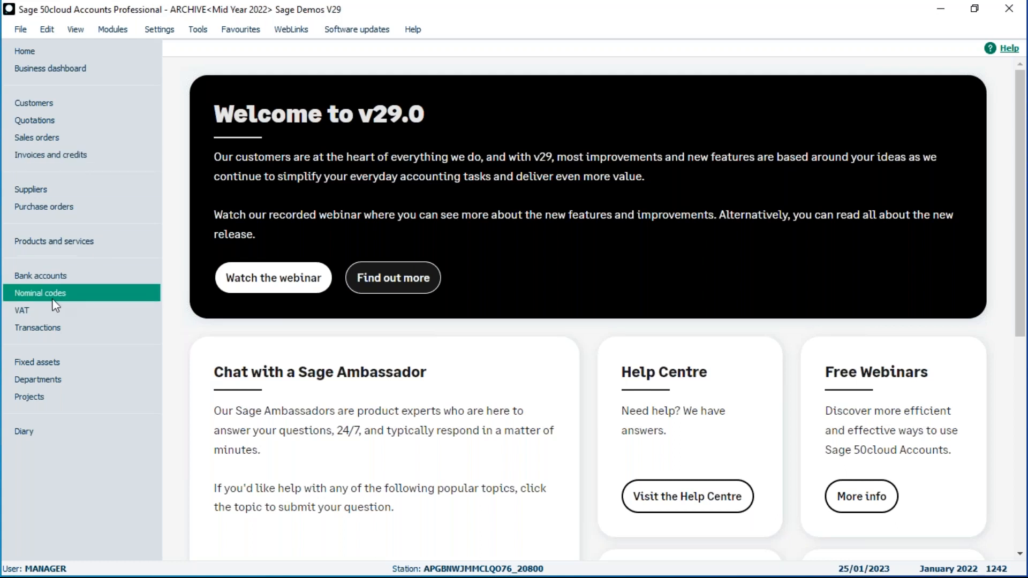
left_click(49, 156)
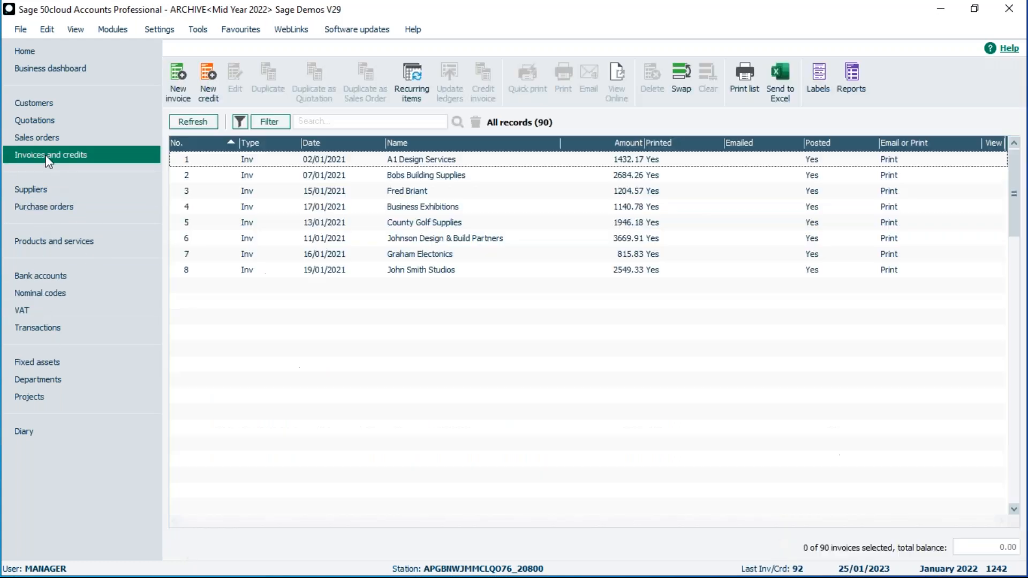
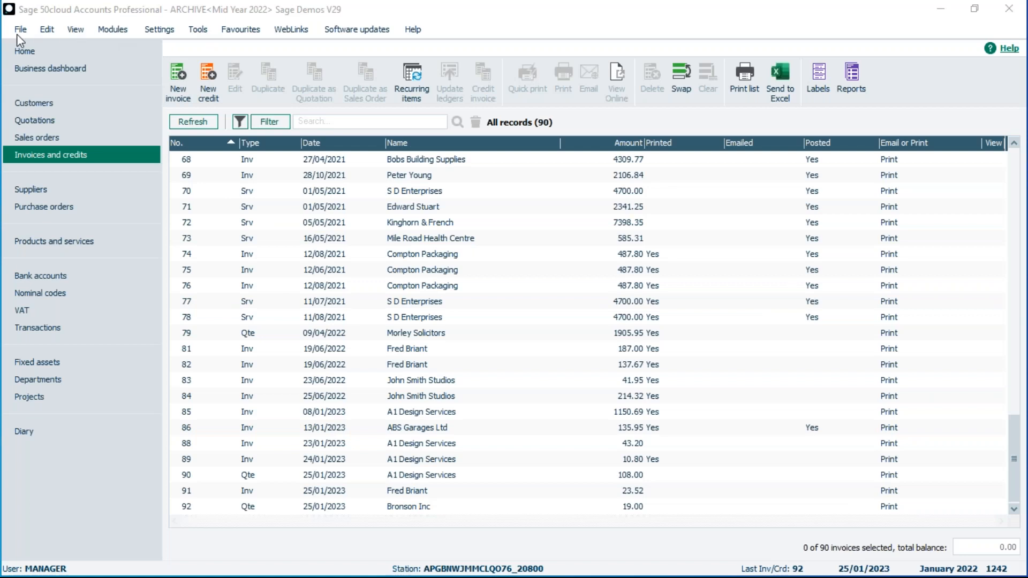
Leave the Mid Year 2022 archive for the live company data and log on as manager.
left_click(20, 30)
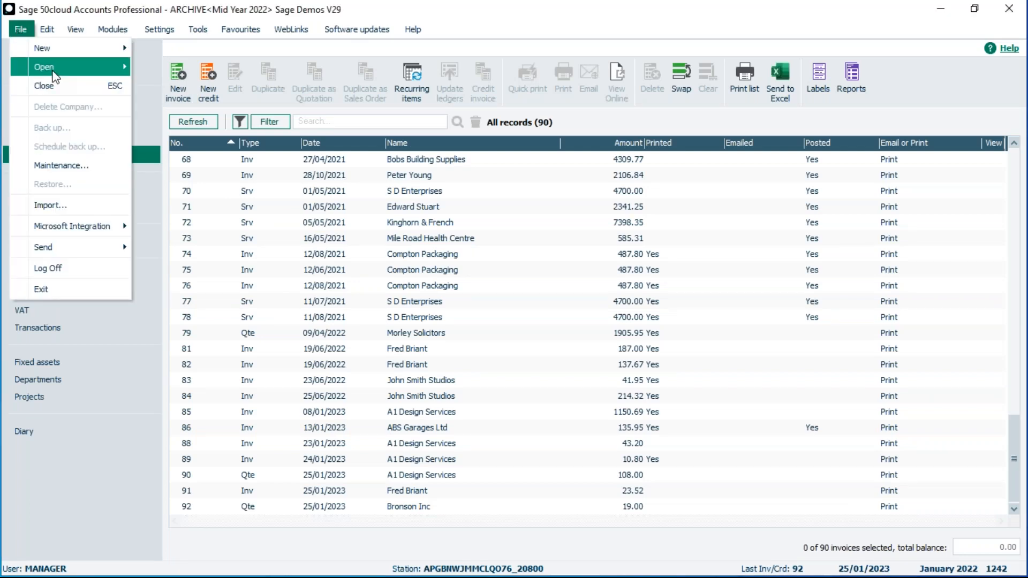
mouse_move(80, 68)
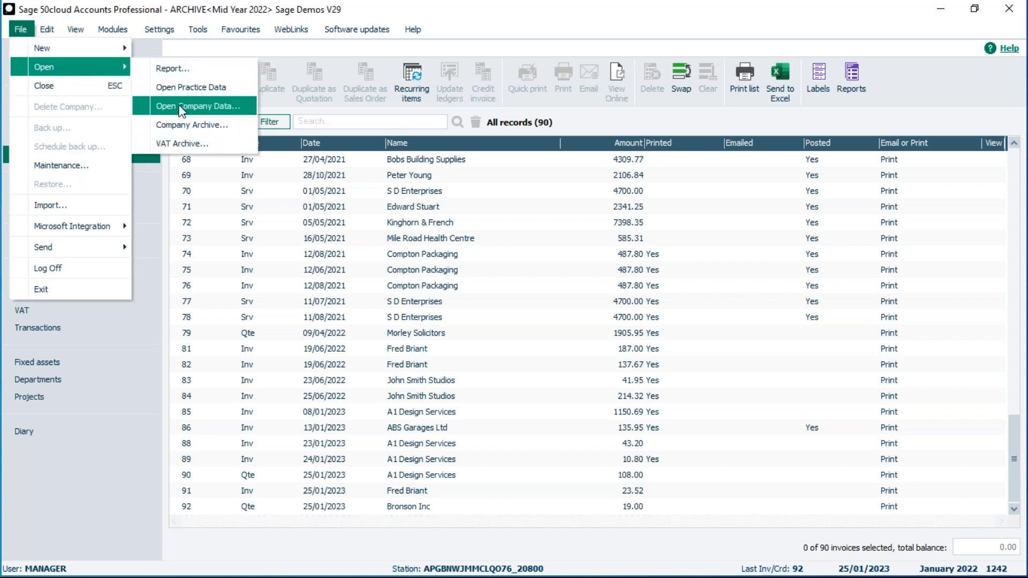
left_click(175, 110)
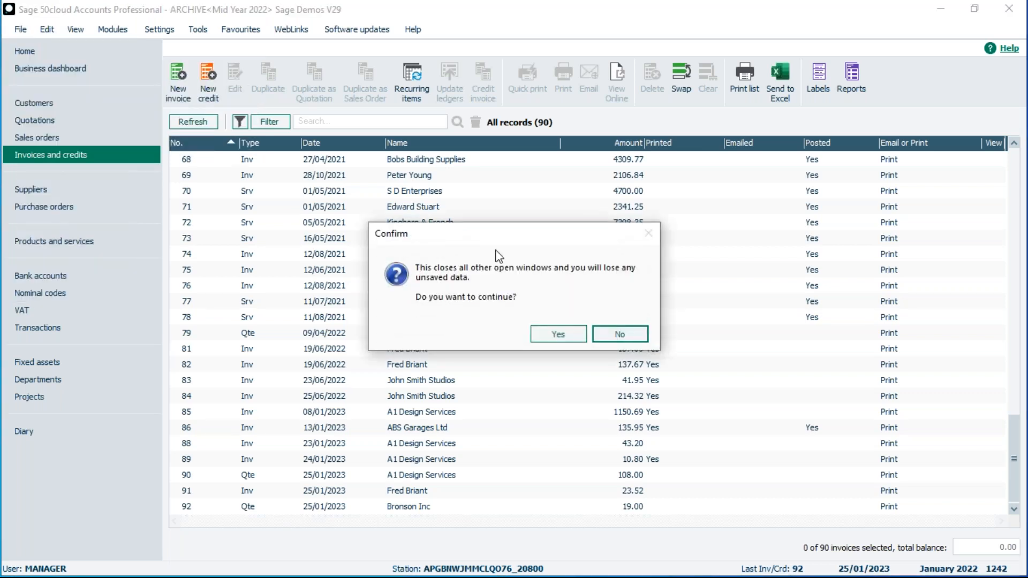
left_click(549, 334)
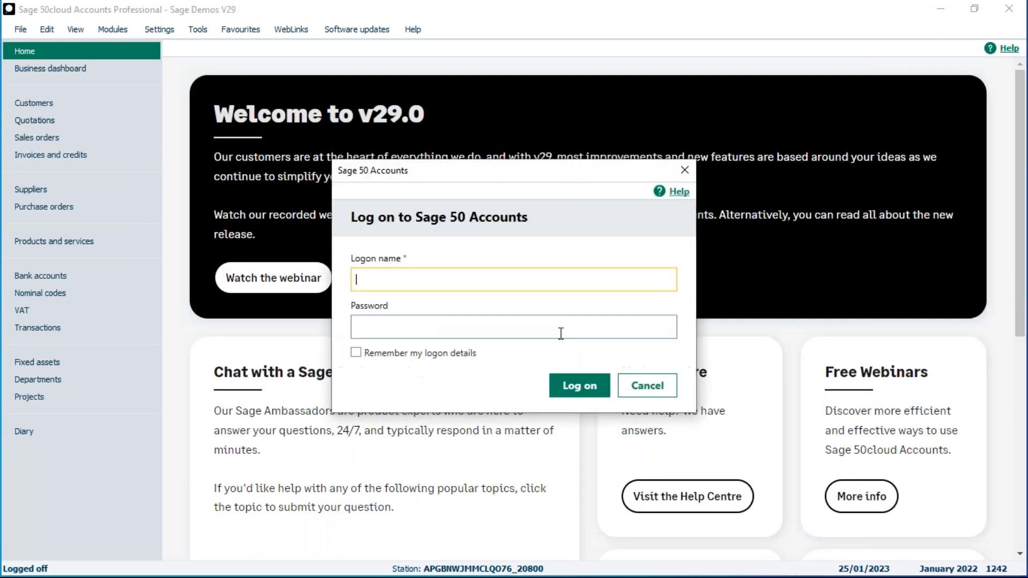
type("manager")
key("Tab")
type("**")
key("Return")
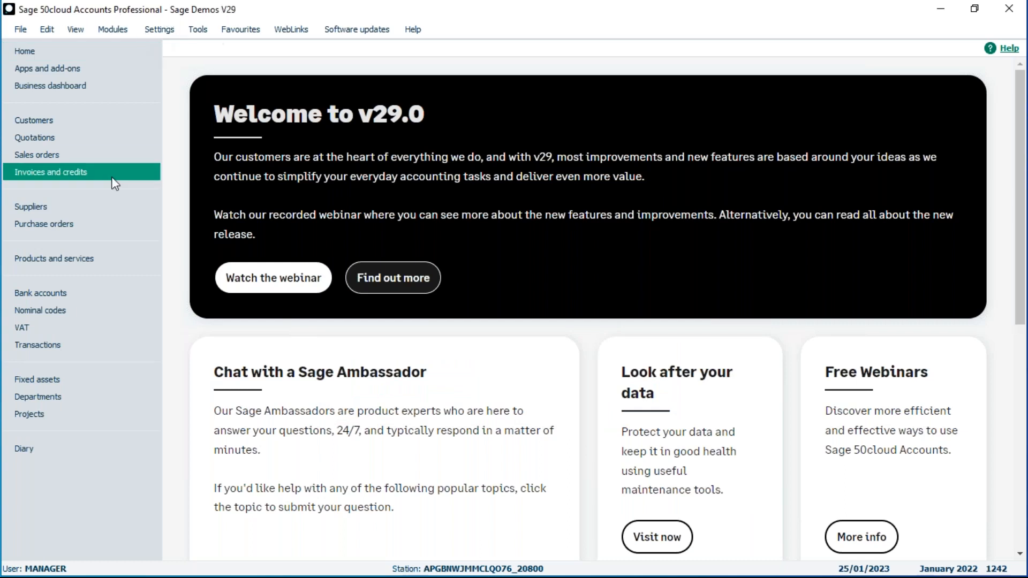
Show the live Invoices and credits list of 91 records and select invoice 1 at the top.
left_click(39, 172)
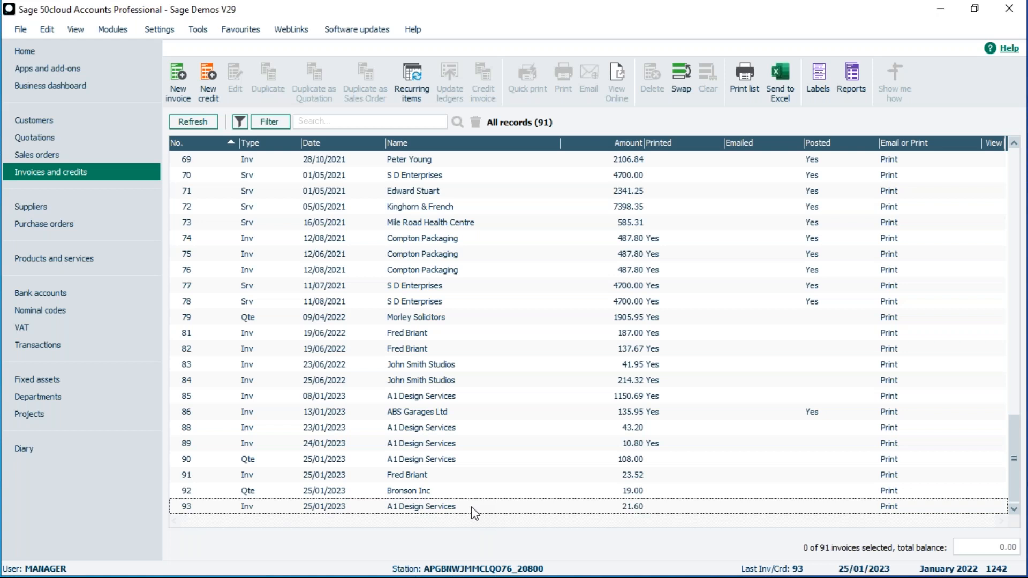
scroll(589, 372, "up", 2)
left_click_drag(1014, 447, 1014, 190)
left_click(320, 157)
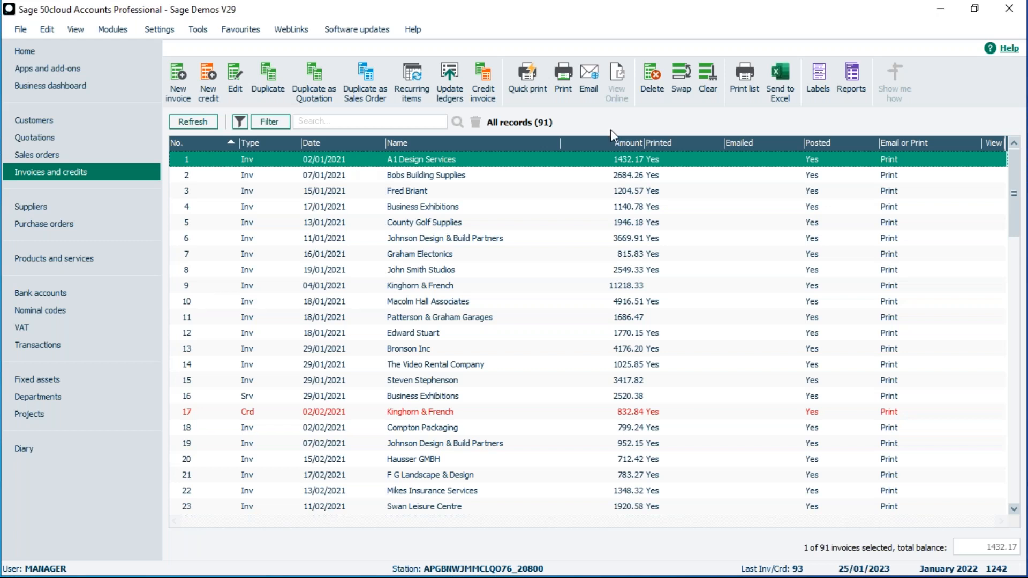
Delete invoice 1 for A1 Design Services, confirming the prompt.
left_click(652, 94)
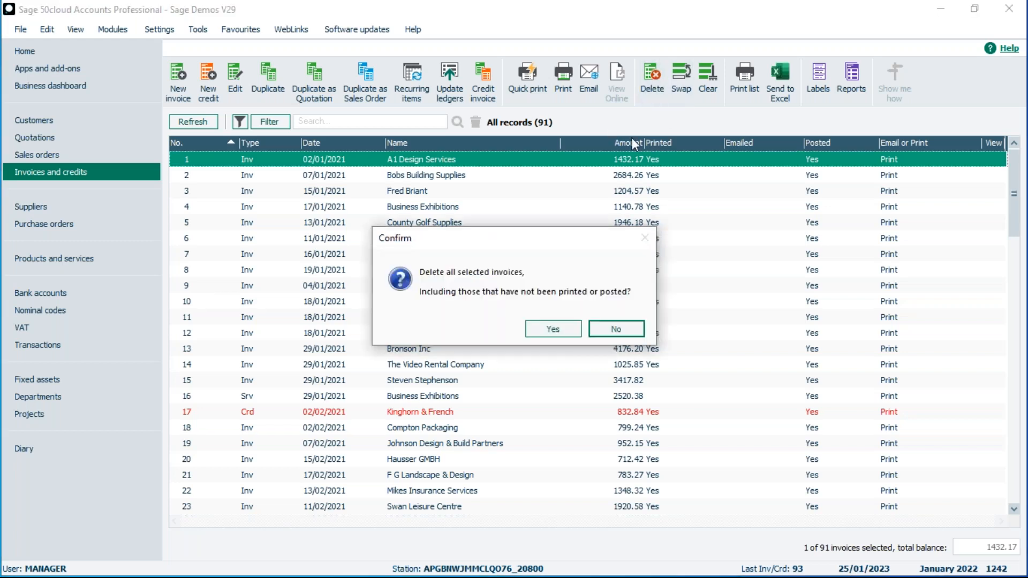
left_click(545, 328)
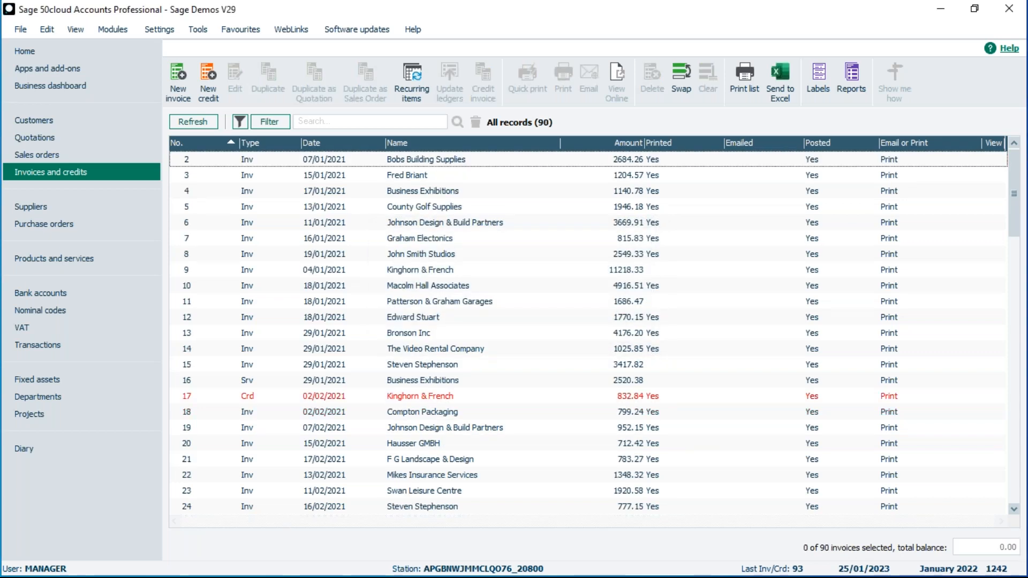
Delete invoices 2 and 3 together, then select the run of invoices 4 to 7.
left_click(253, 161)
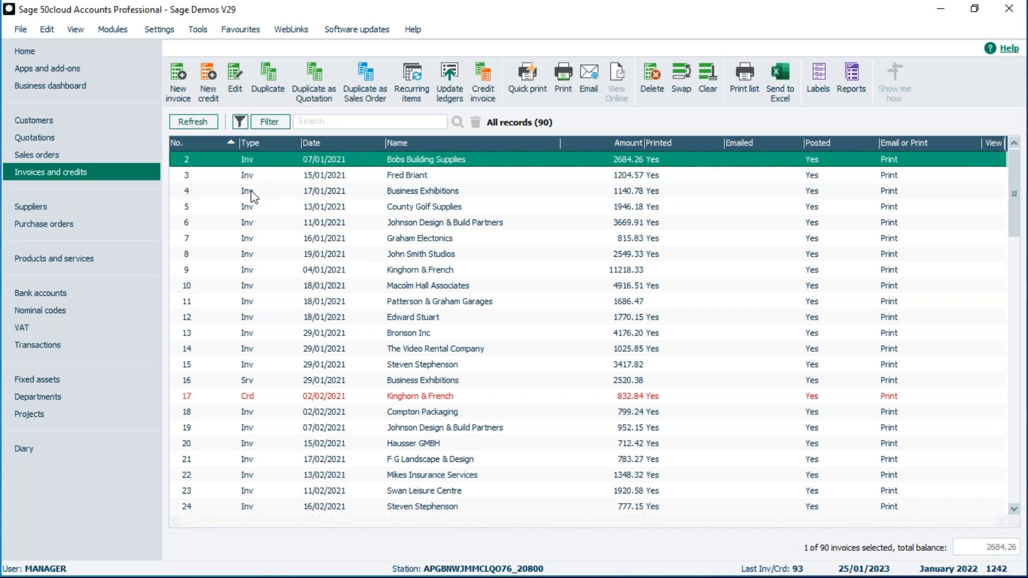
left_click(252, 176)
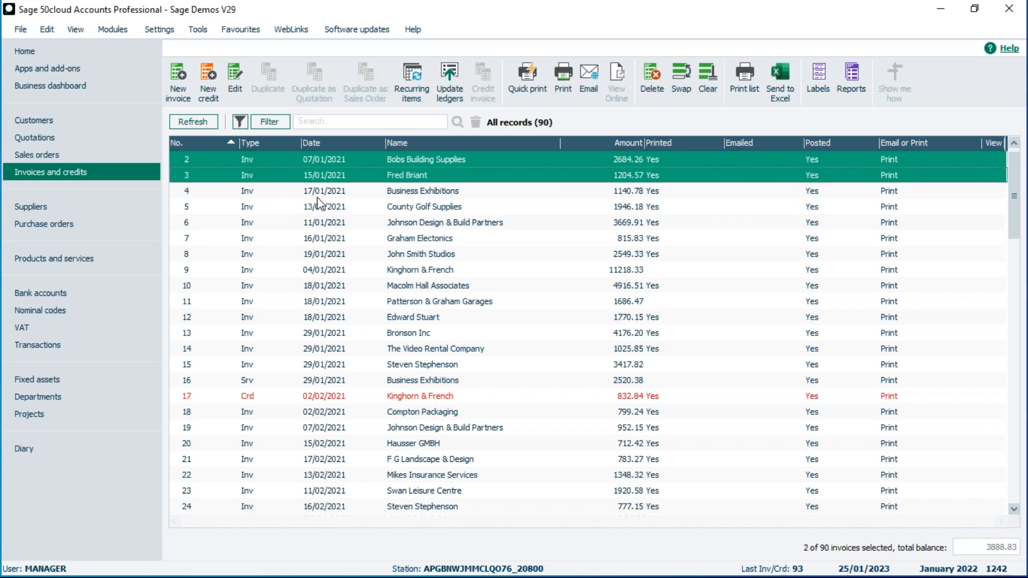
left_click(654, 76)
left_click(557, 330)
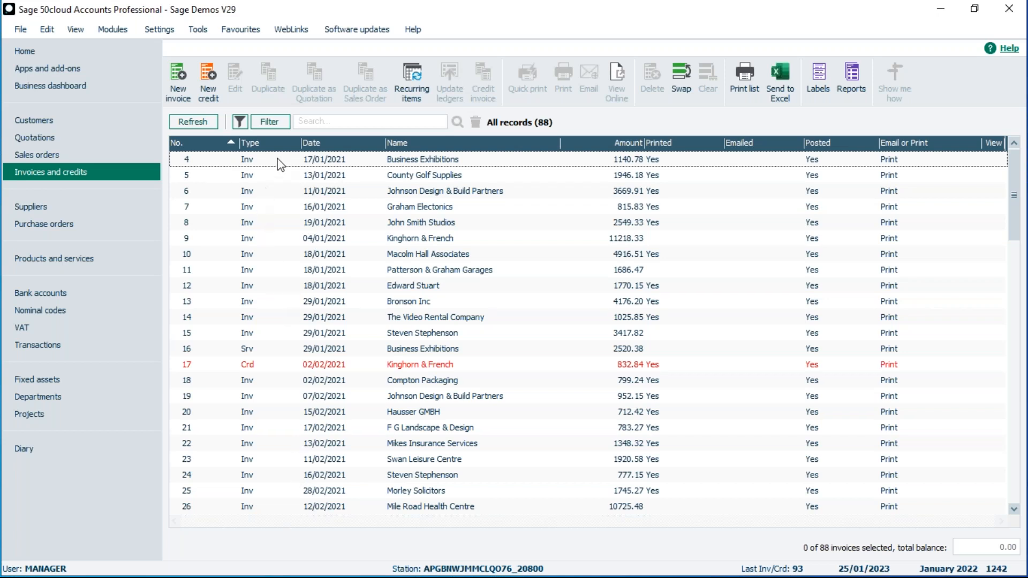
left_click_drag(275, 163, 259, 213)
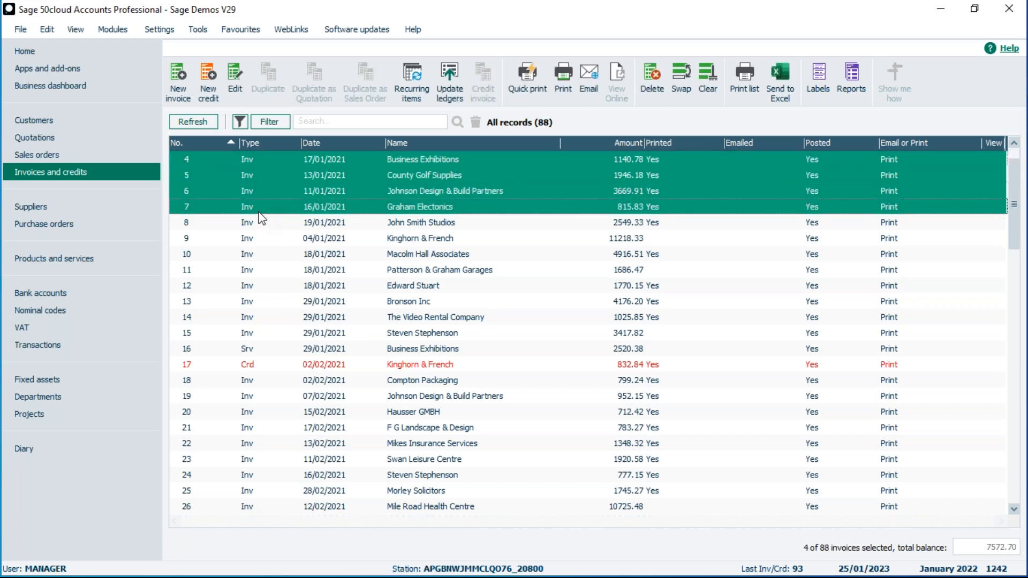
Clear the invoice filter and start a new Where condition on the Invoice Date field.
left_click(268, 121)
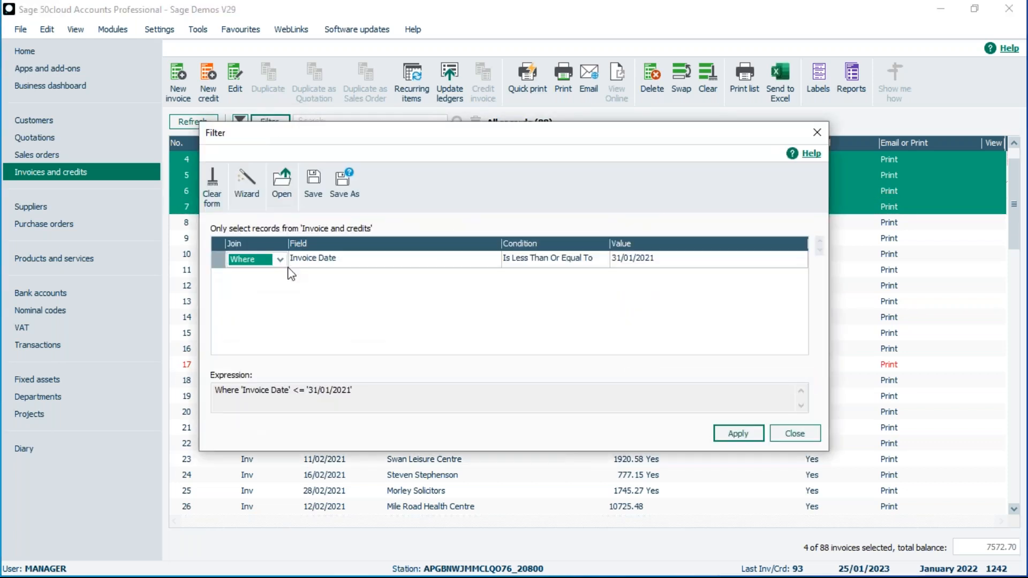
left_click(211, 183)
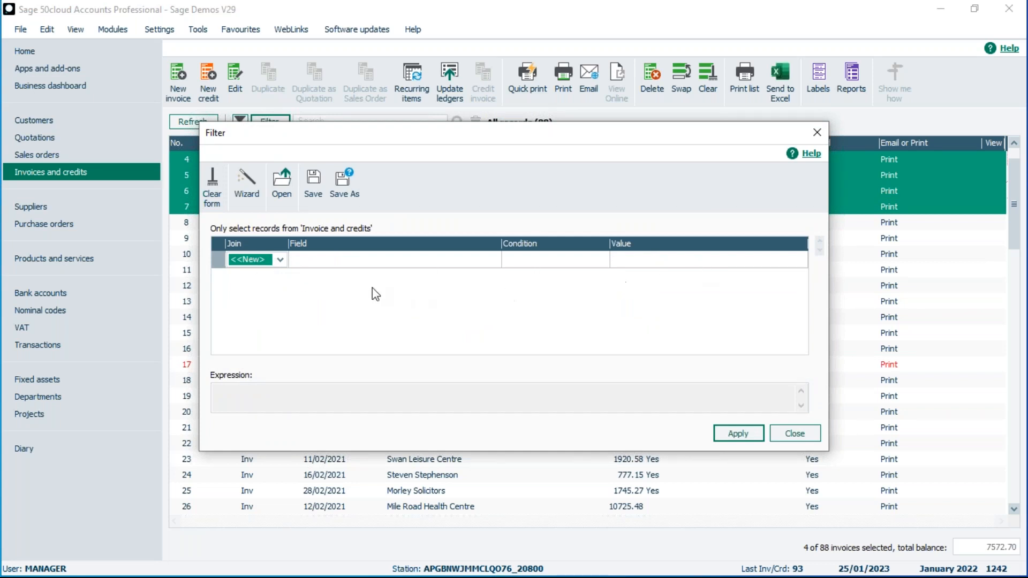
left_click(280, 259)
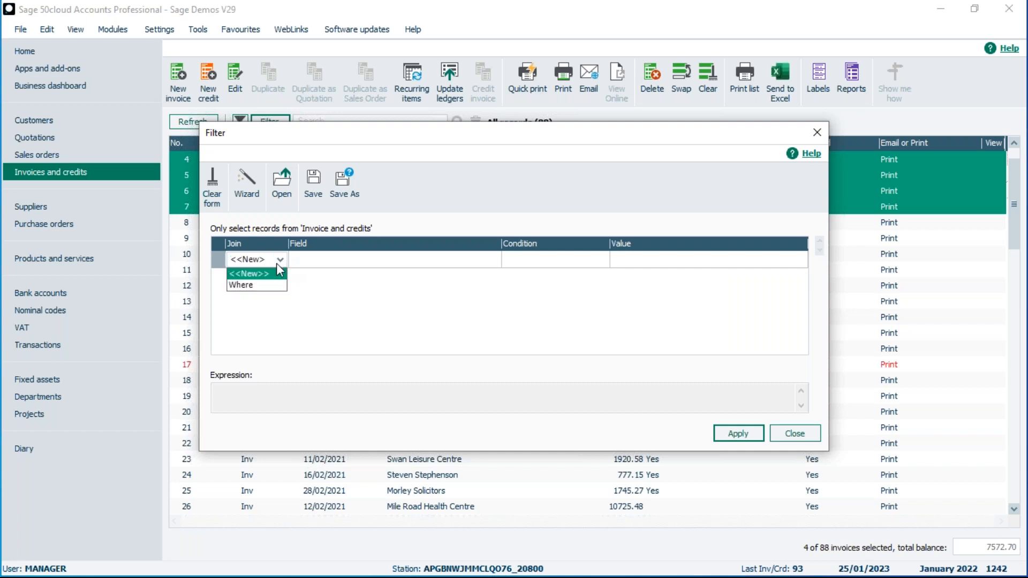
left_click(259, 283)
left_click(327, 268)
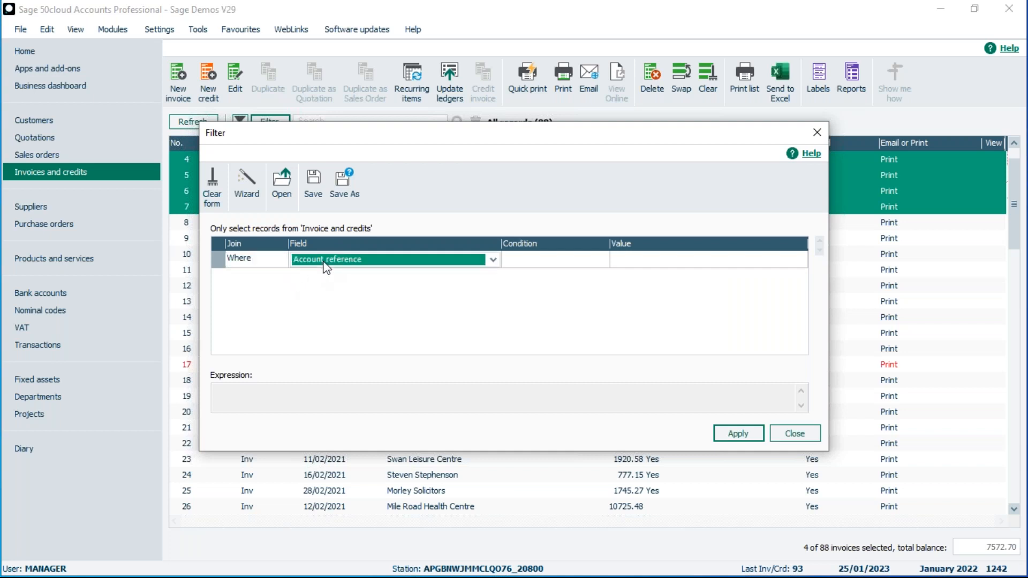
key("i")
key("i")
key("i")
left_click(493, 260)
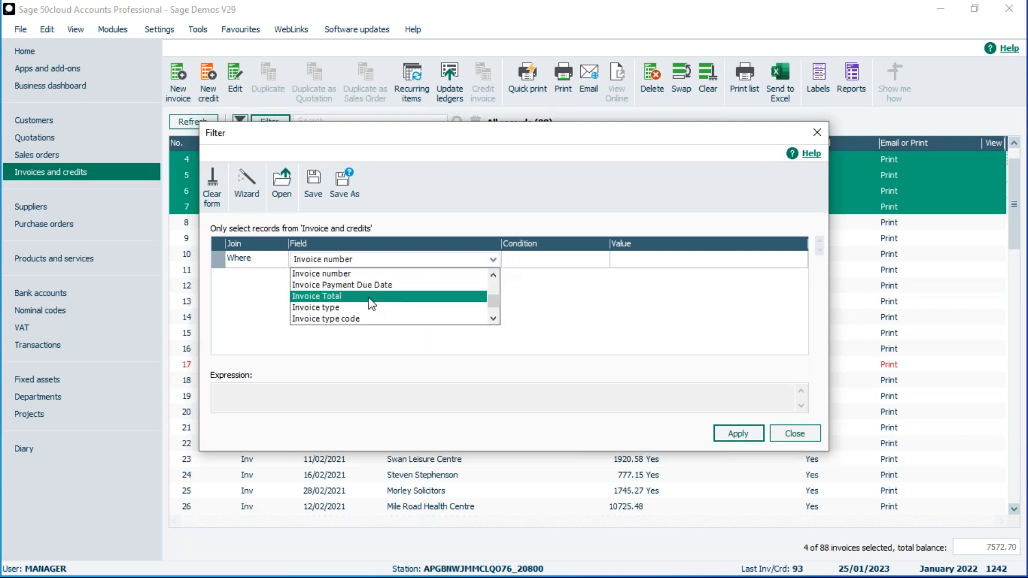
left_click(493, 275)
scroll(490, 294, "up", 3)
left_click(346, 304)
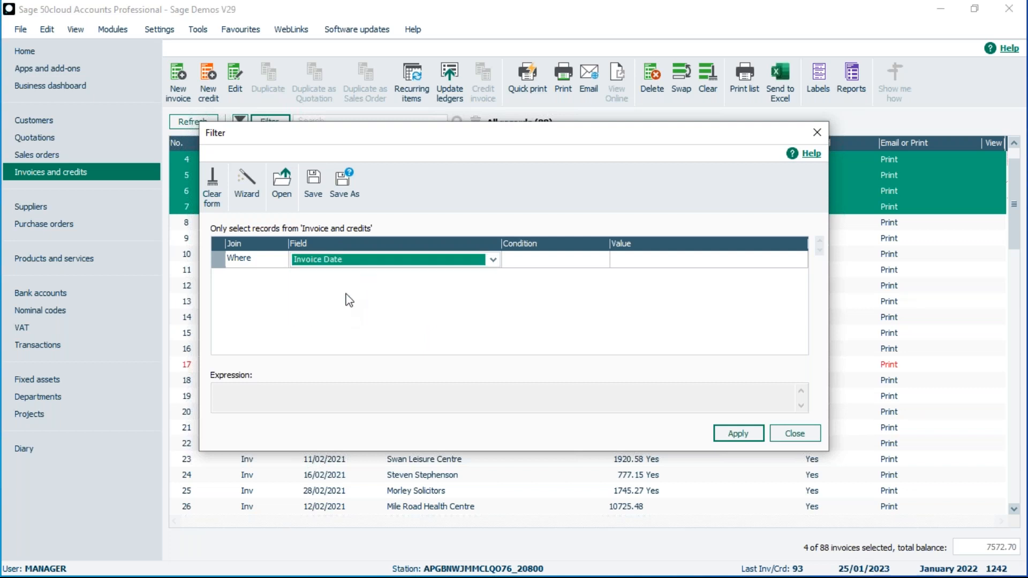
Set the condition to Is Less Than Or Equal To 31/01/2021 and apply it.
left_click(530, 260)
left_click(602, 260)
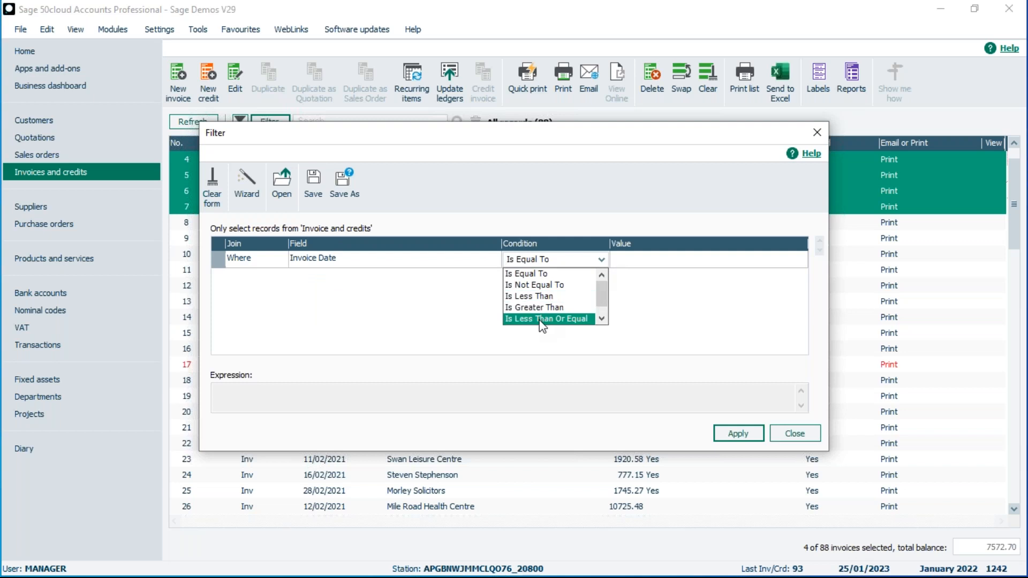
left_click(543, 319)
left_click(629, 262)
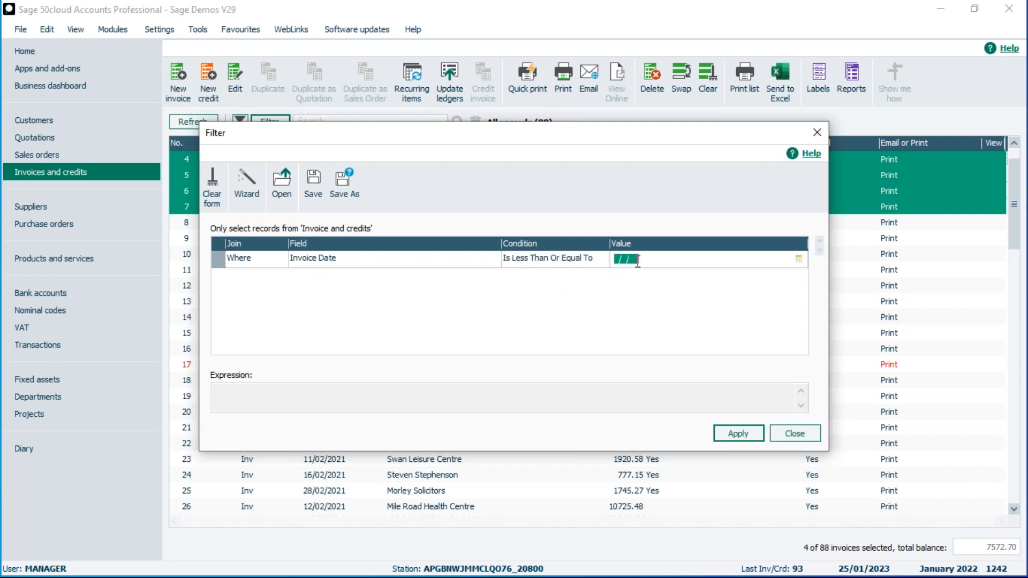
left_click(798, 259)
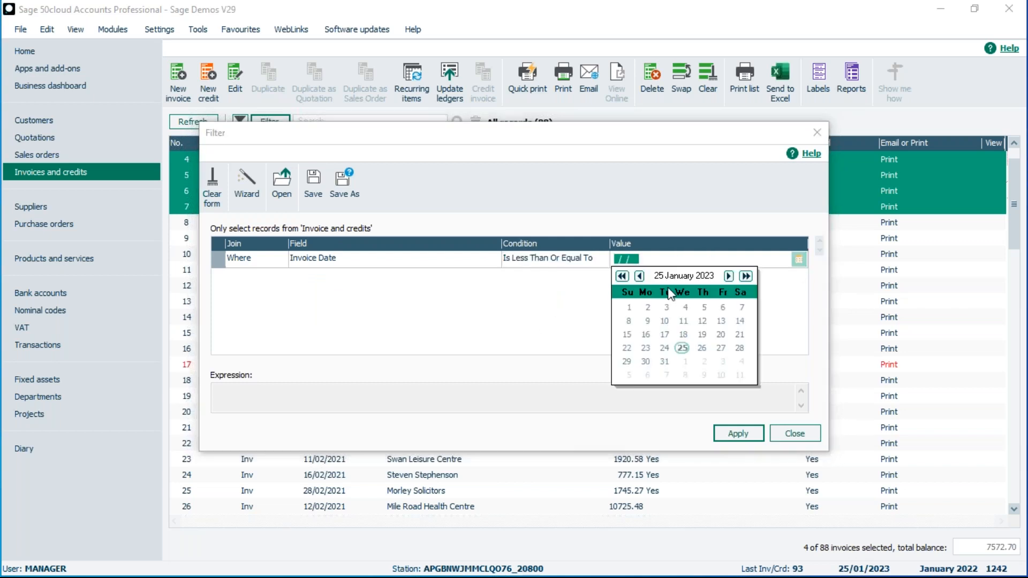
left_click(637, 277)
left_click(637, 277)
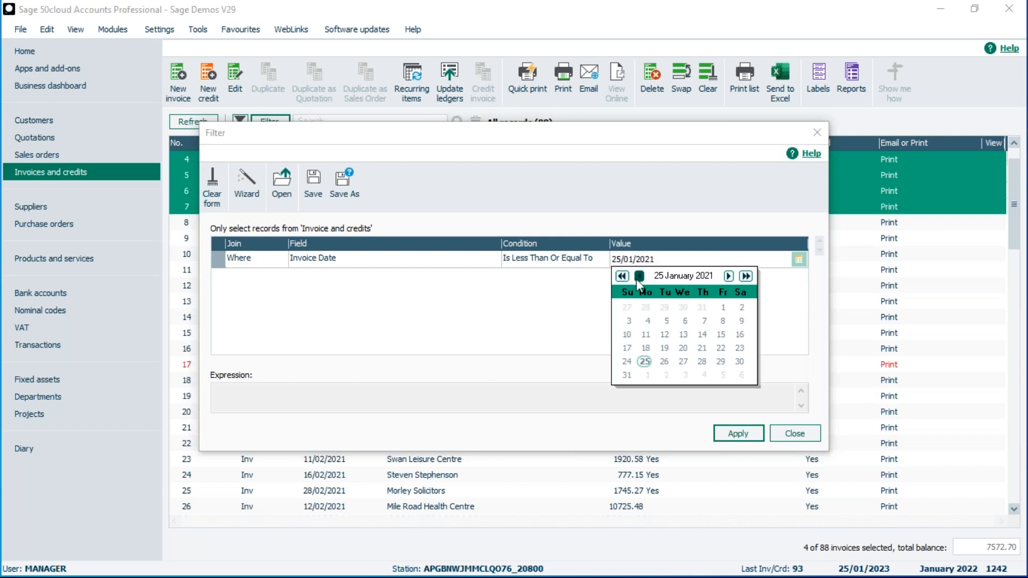
left_click(625, 376)
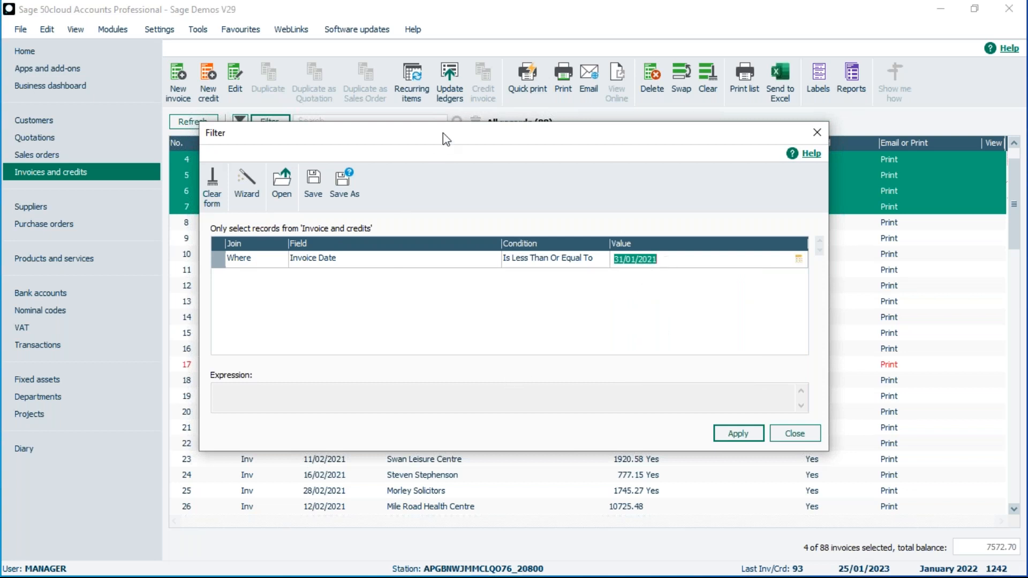
left_click_drag(442, 134, 781, 163)
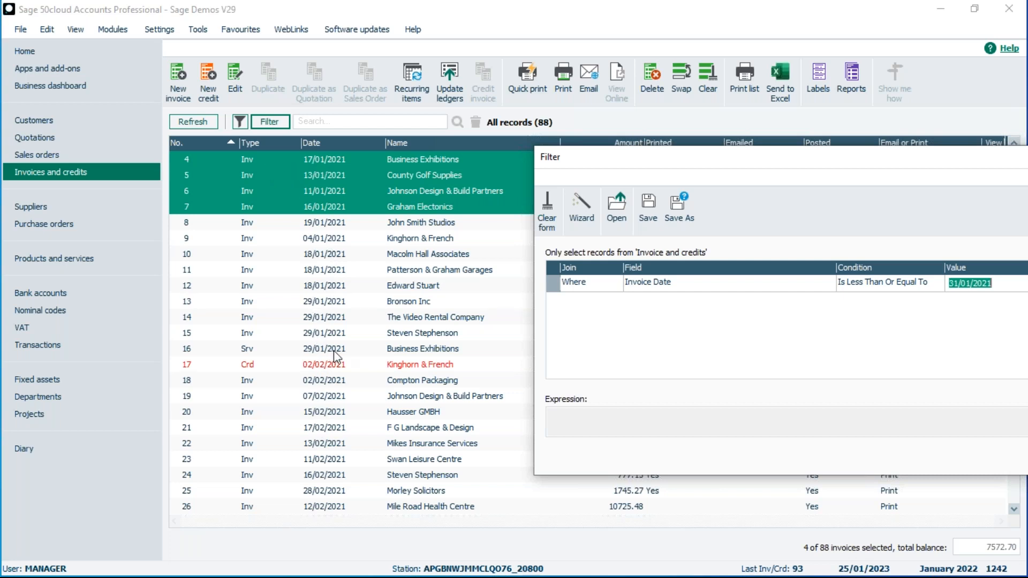
left_click_drag(846, 161, 567, 124)
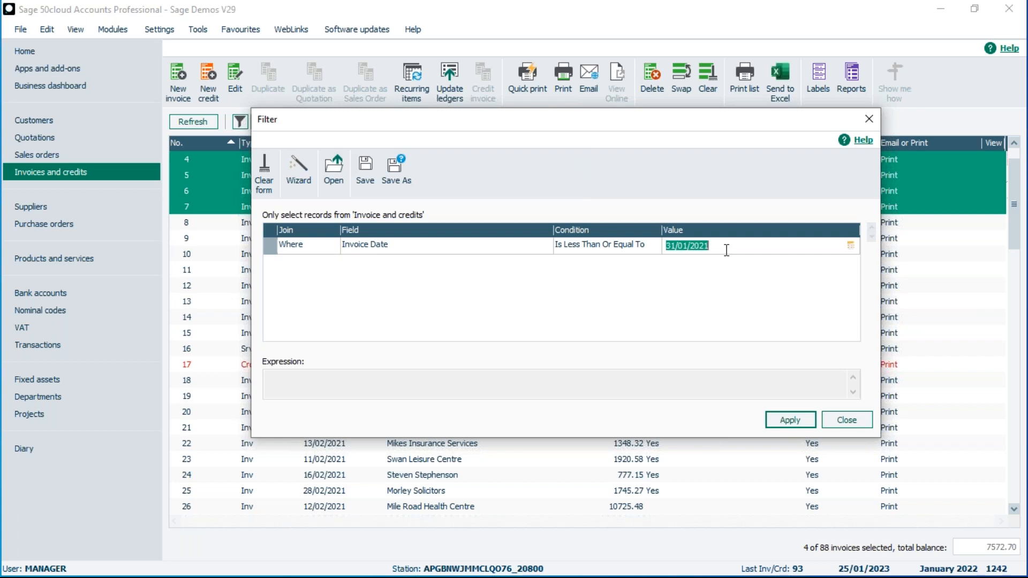
left_click(793, 421)
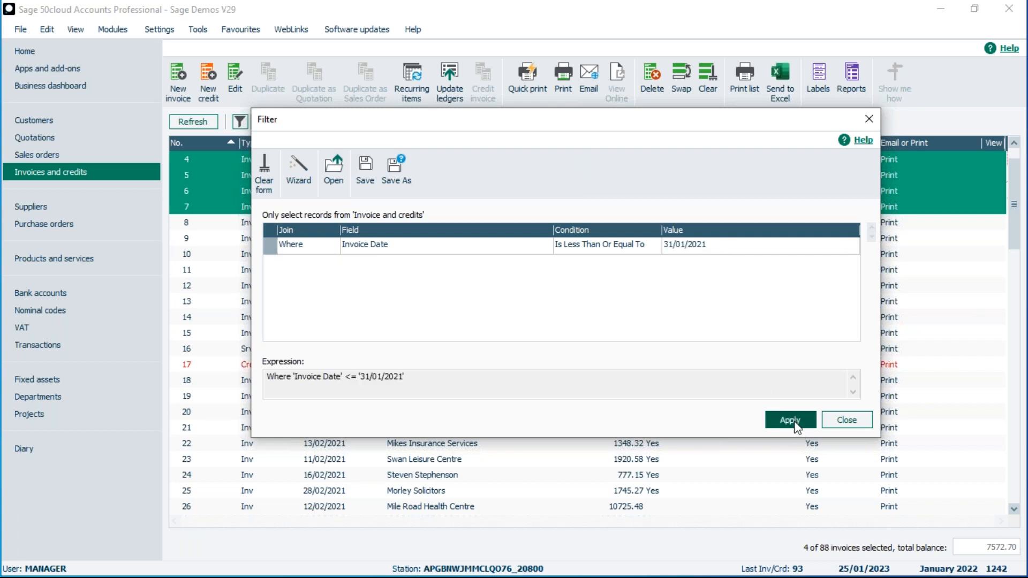
Close the filter window, toggle the selection with Swap and Clear, and remove the date filter.
left_click(844, 421)
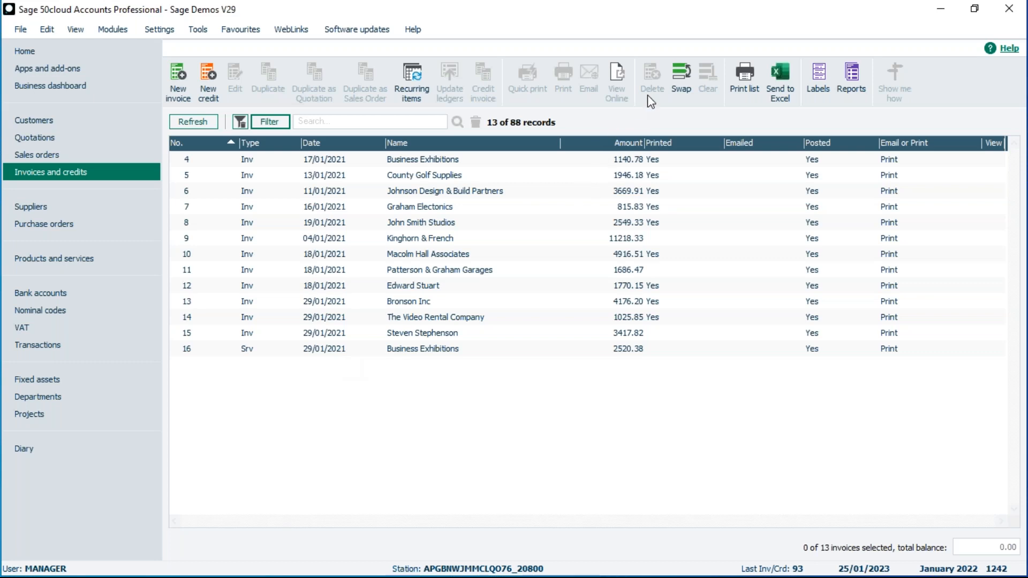
left_click(680, 101)
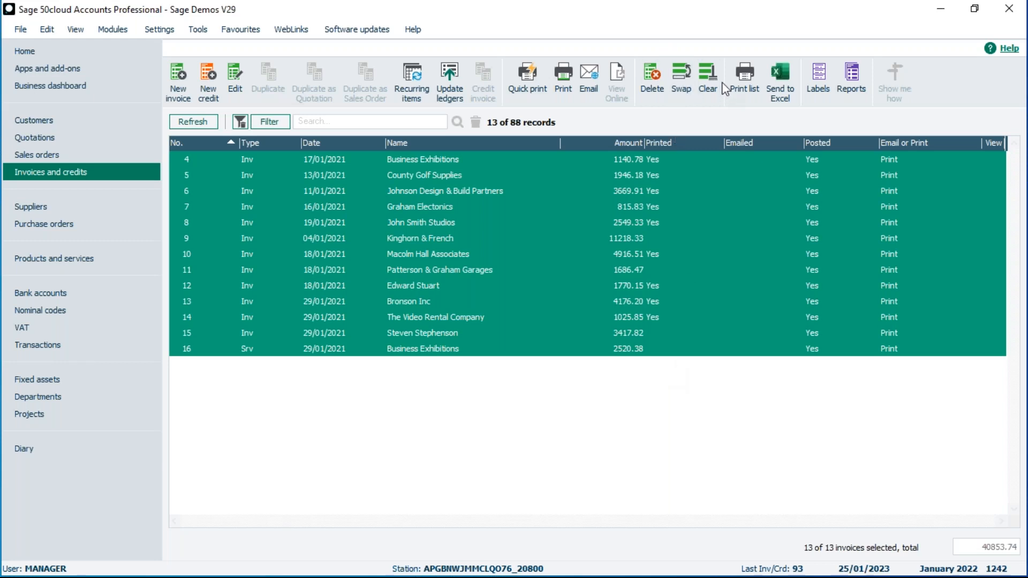
left_click(709, 75)
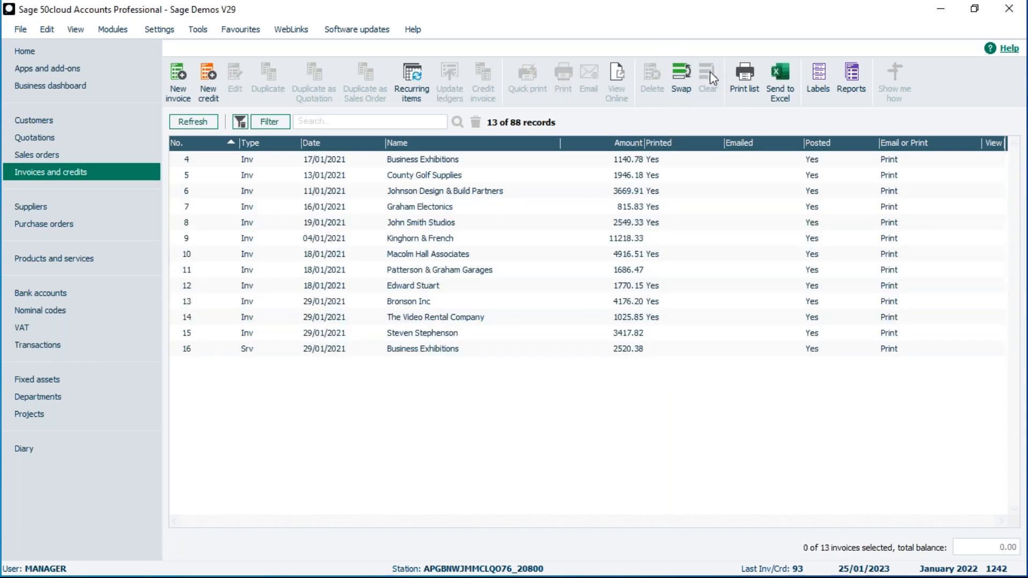
left_click(242, 121)
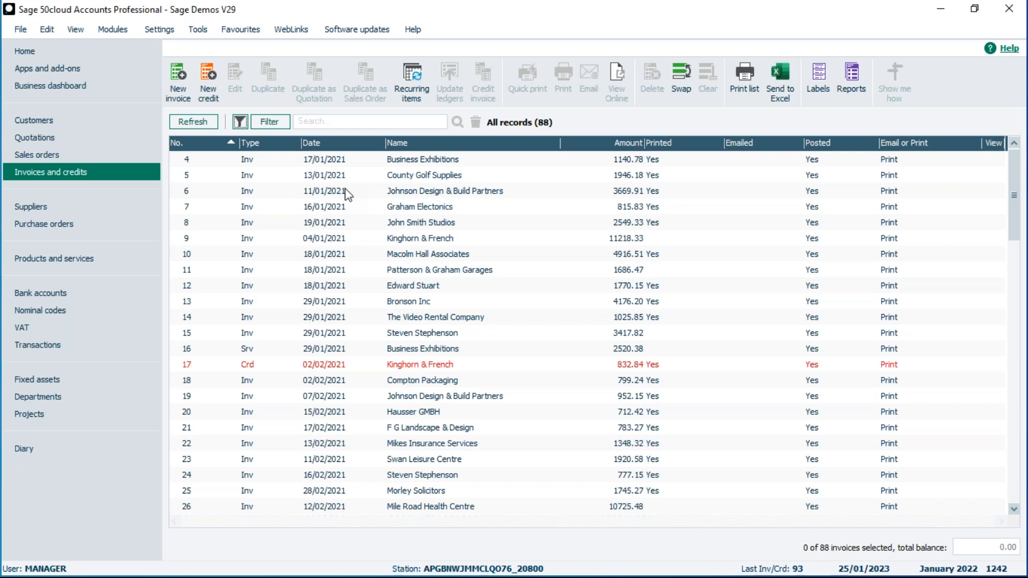
Change the date filter to Is Greater Than Or Equal To 31/01/2021 and apply it.
left_click(271, 122)
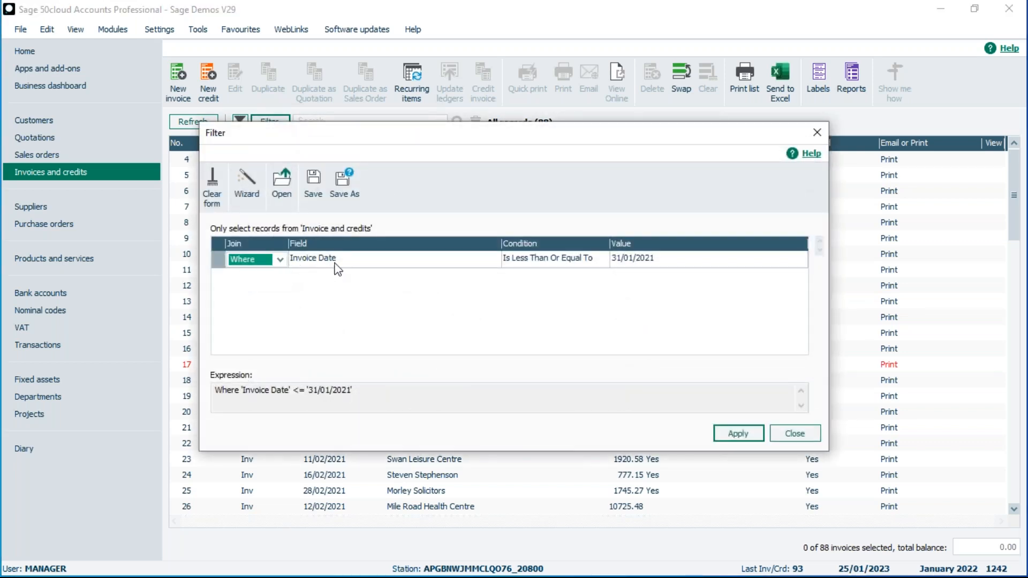
left_click(539, 260)
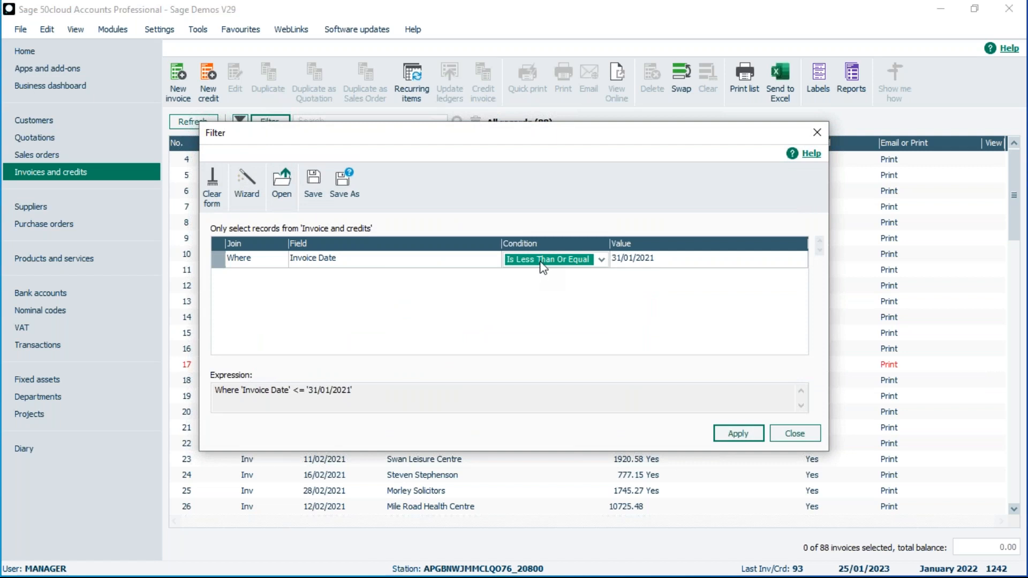
left_click(542, 264)
left_click(540, 319)
left_click(741, 435)
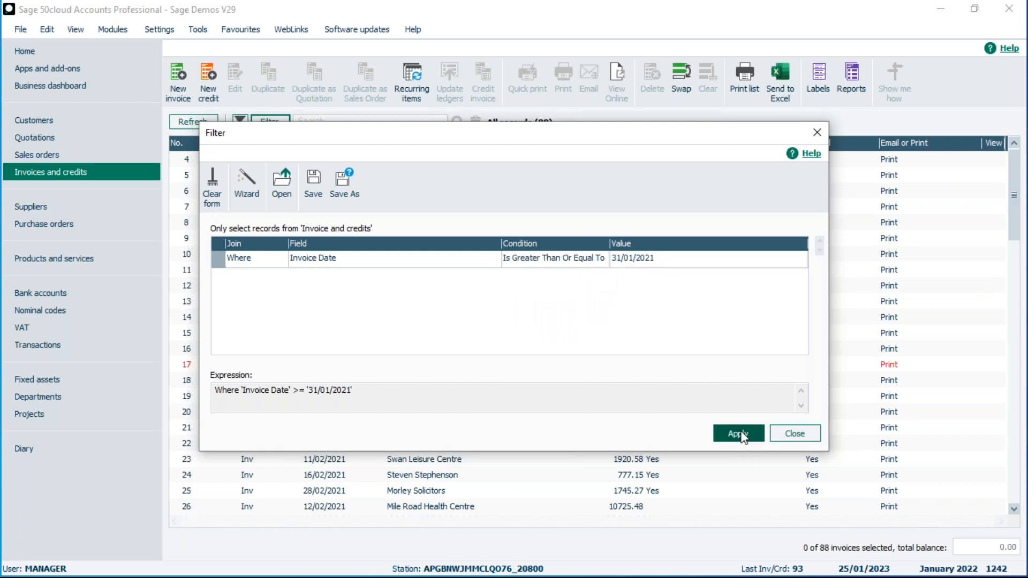
left_click(795, 435)
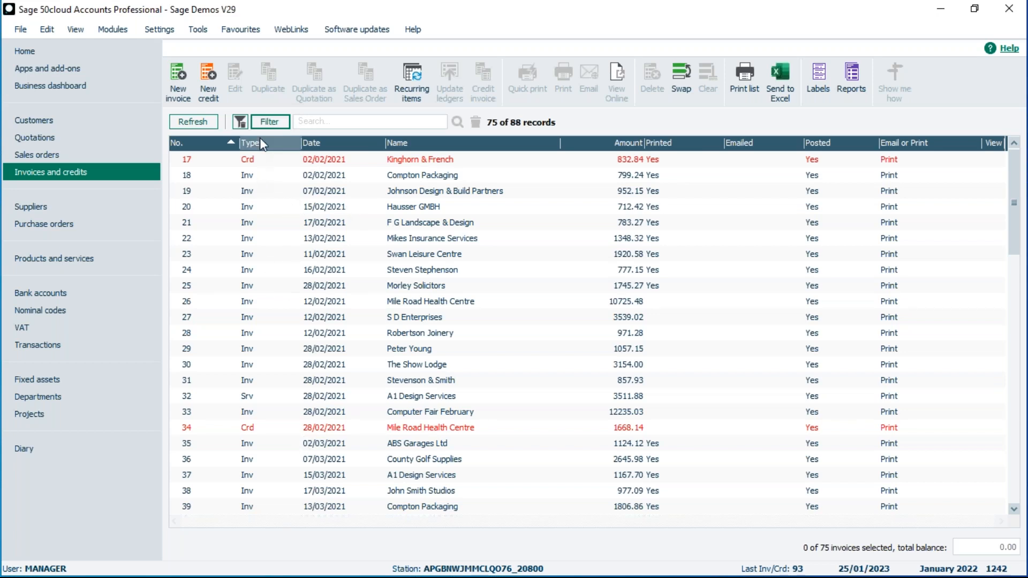
Switch the date condition back to Is Less Than Or Equal To and apply it.
left_click(267, 121)
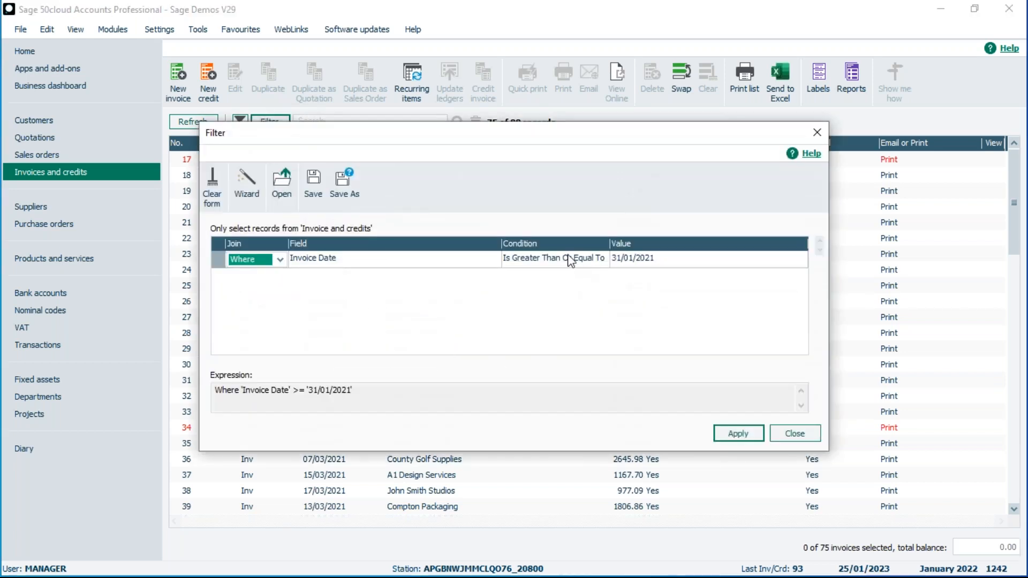
left_click(559, 259)
left_click(600, 260)
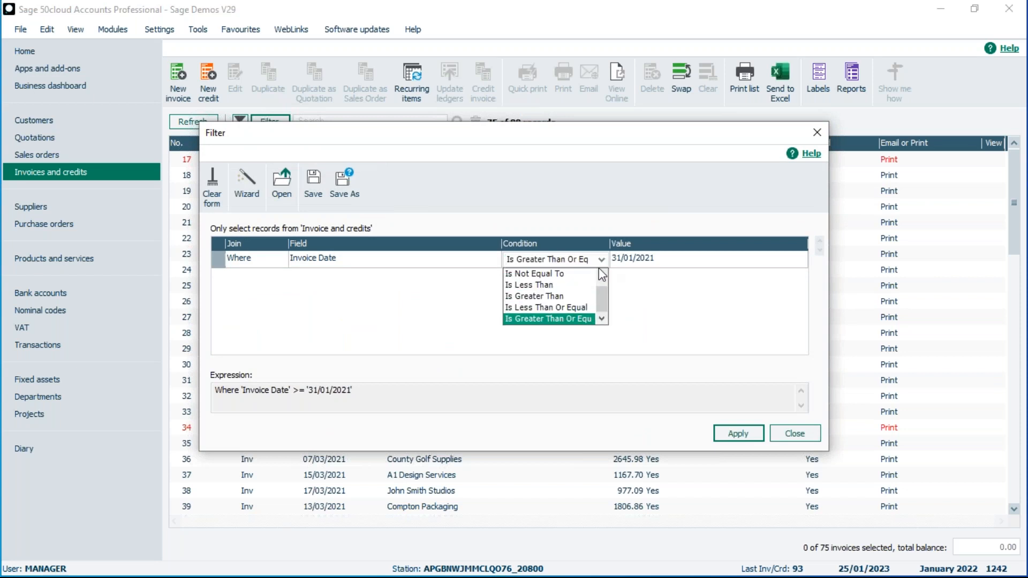
left_click(554, 301)
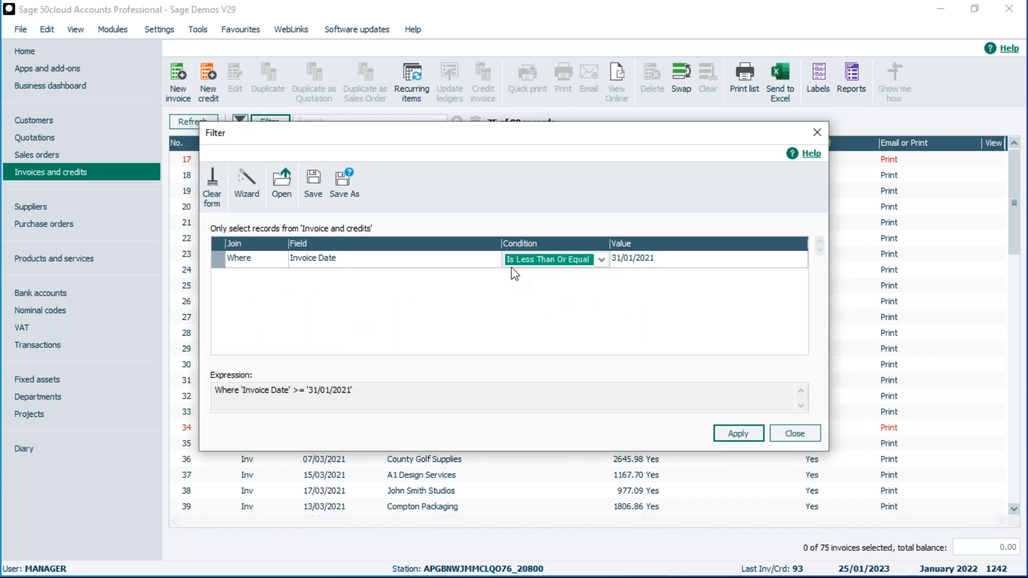
left_click(745, 445)
left_click(794, 435)
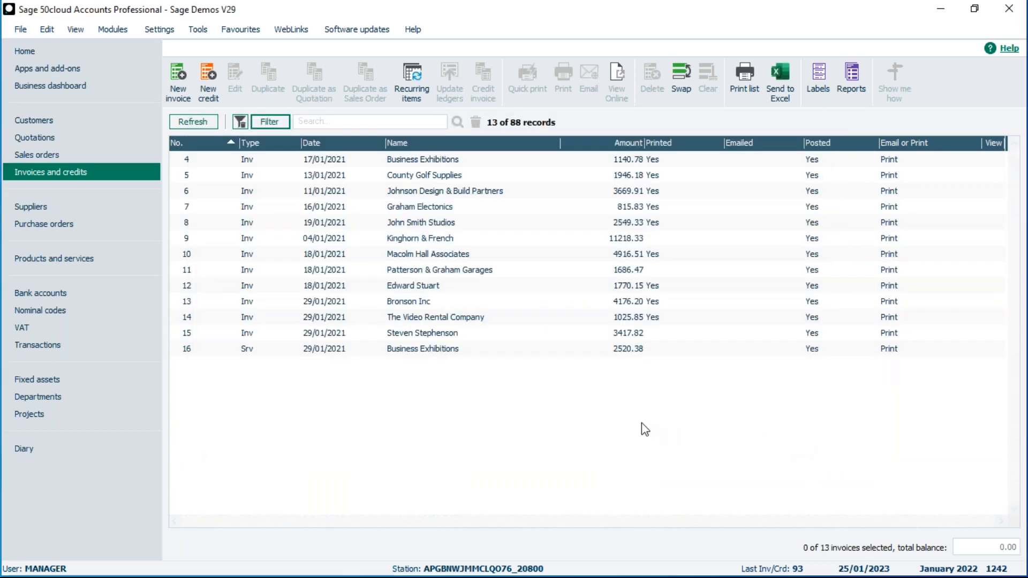
Select all 13 invoices, deselect invoices 6 and 10, swap the selection, then clear it.
left_click(682, 75)
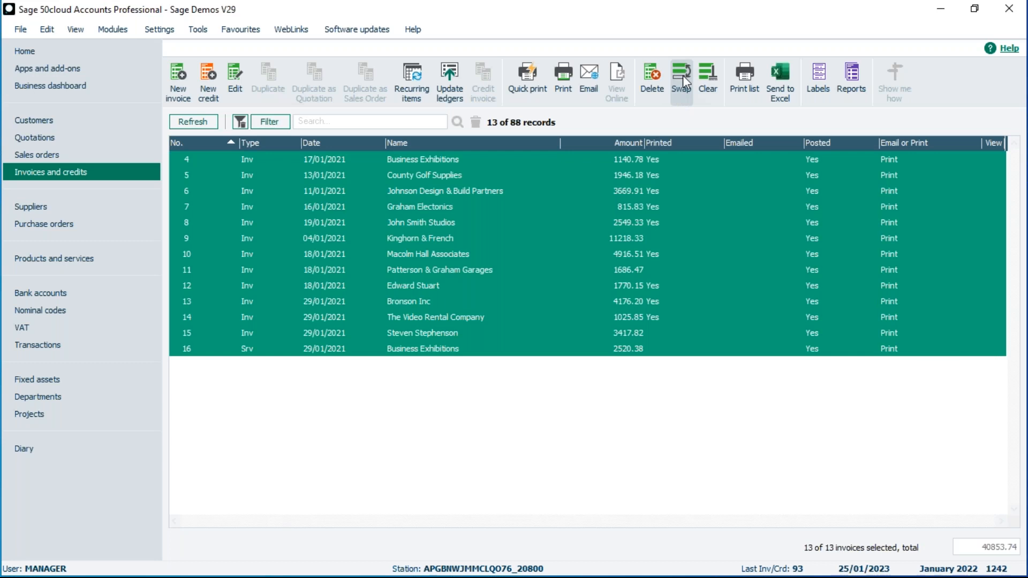
left_click(419, 256)
left_click(416, 192)
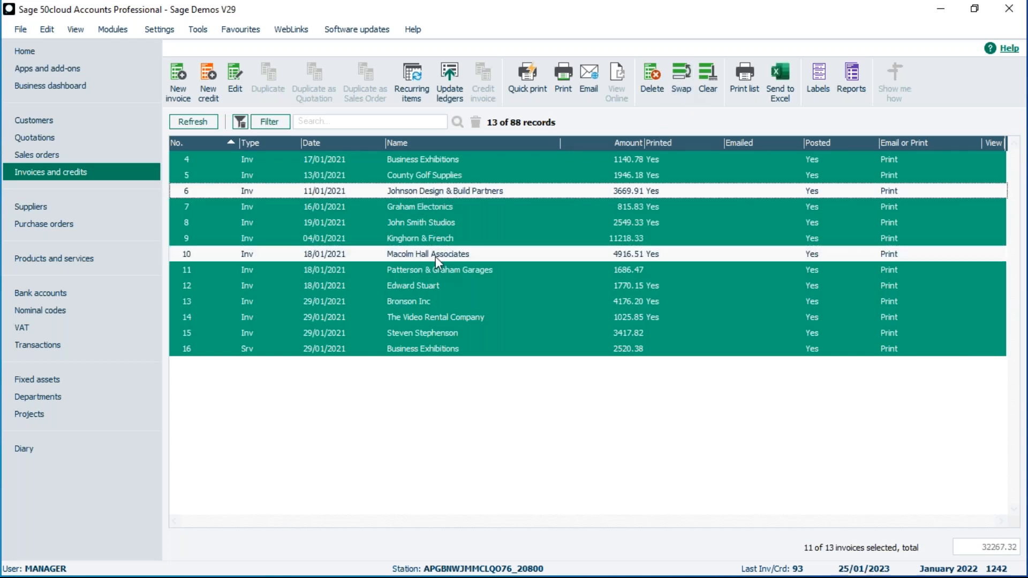
left_click(681, 83)
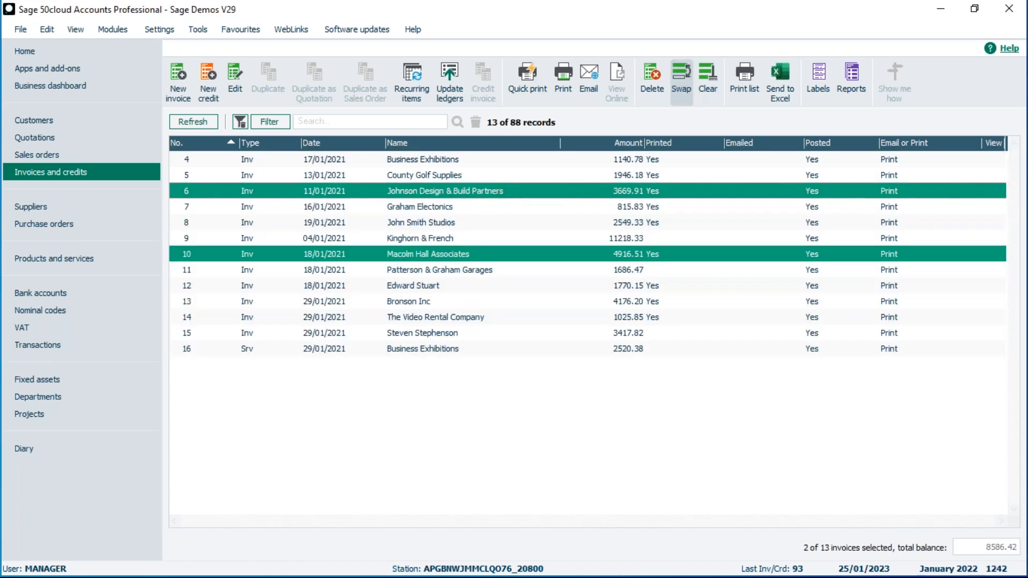
left_click(707, 83)
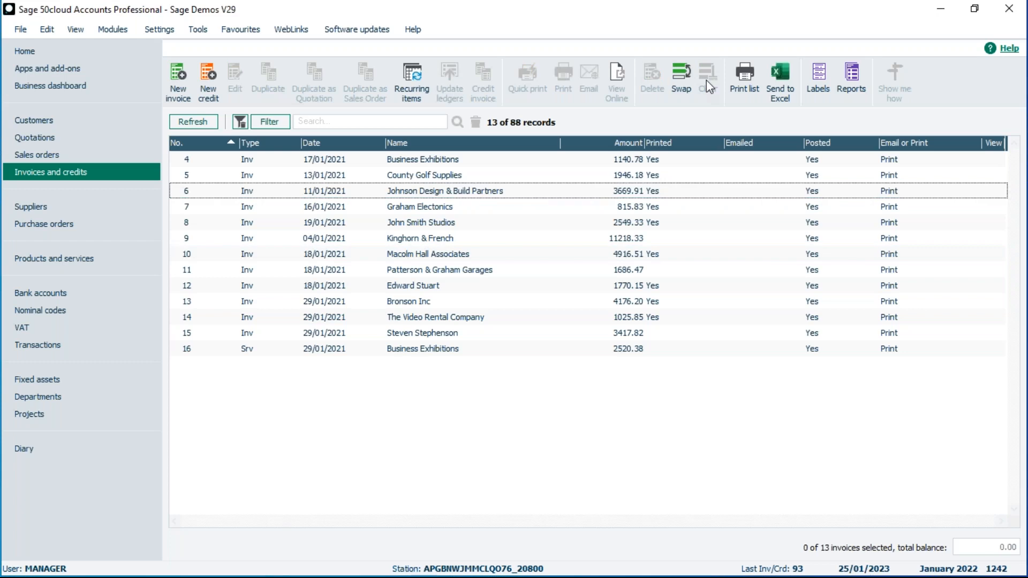
Select and delete all 13 January 2021 invoices, then remove the filter.
left_click(681, 72)
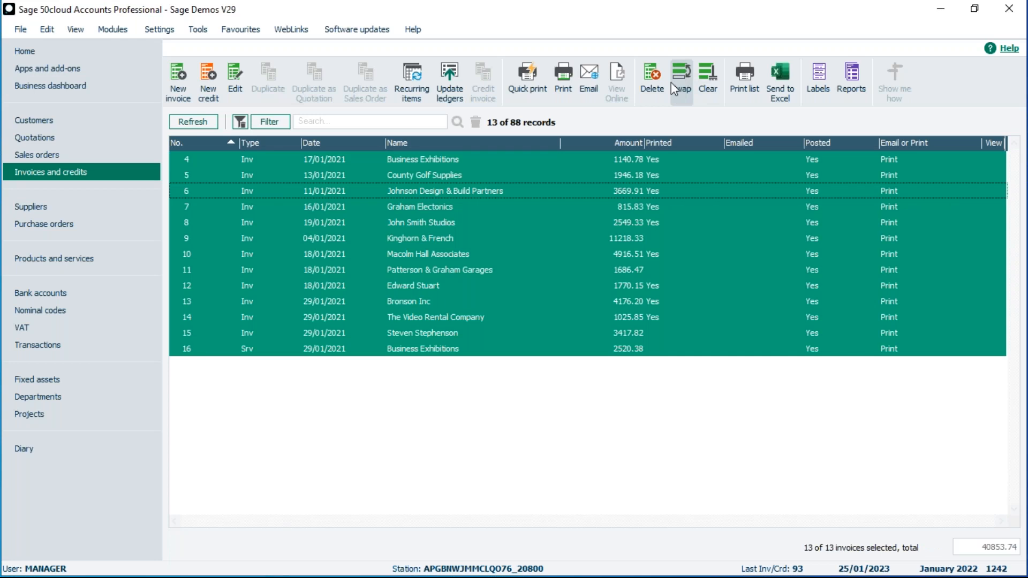
left_click(651, 80)
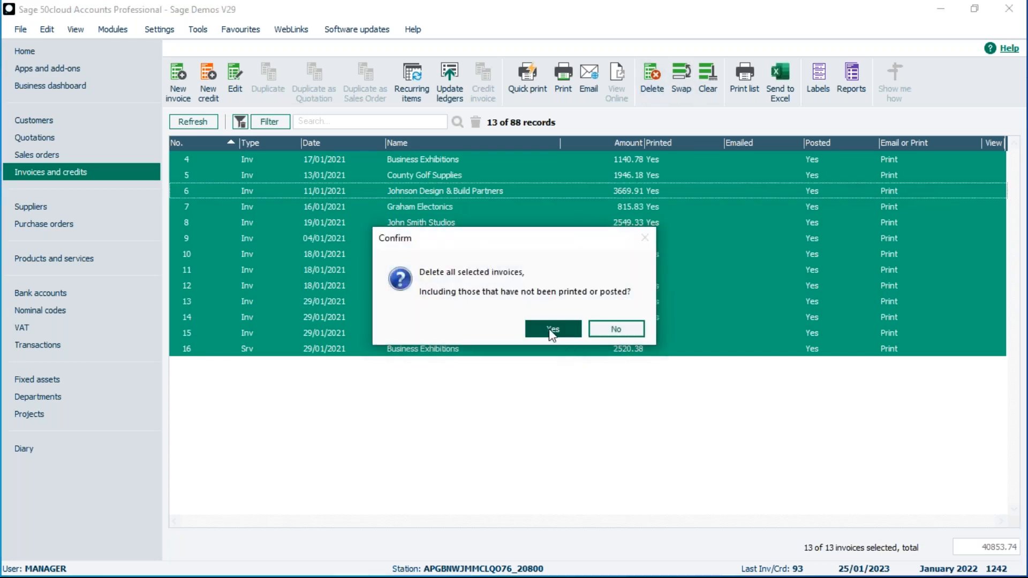
left_click(550, 331)
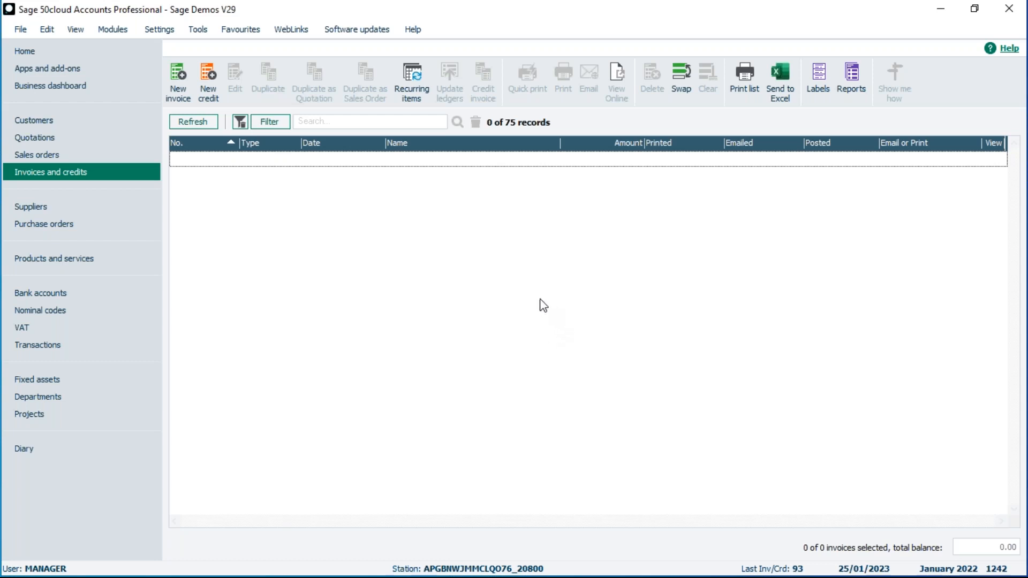
left_click(240, 121)
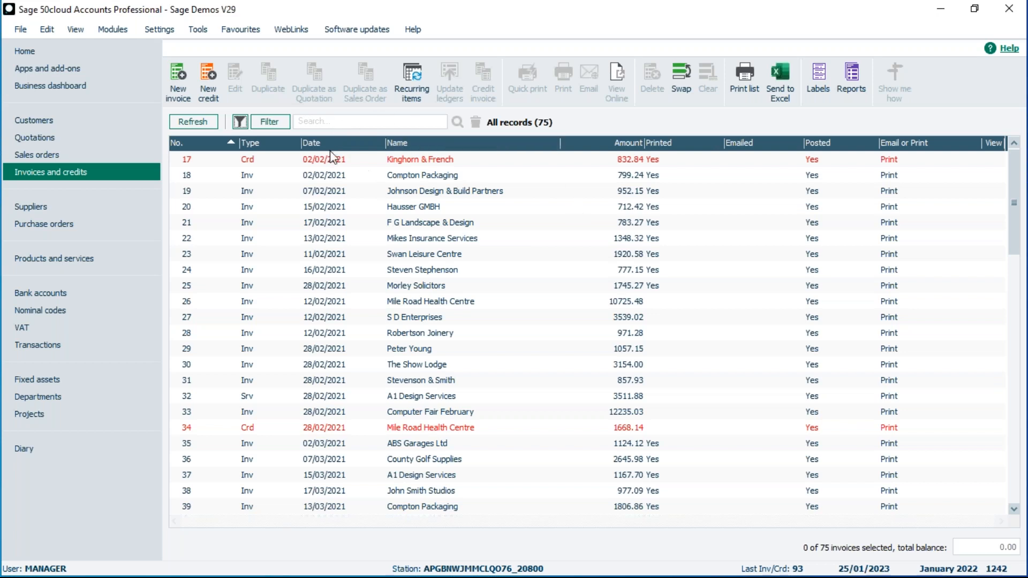
Filter invoices on Posted flag - Yes/No Is Equal To Yes, showing 63 of 75 records.
left_click(275, 123)
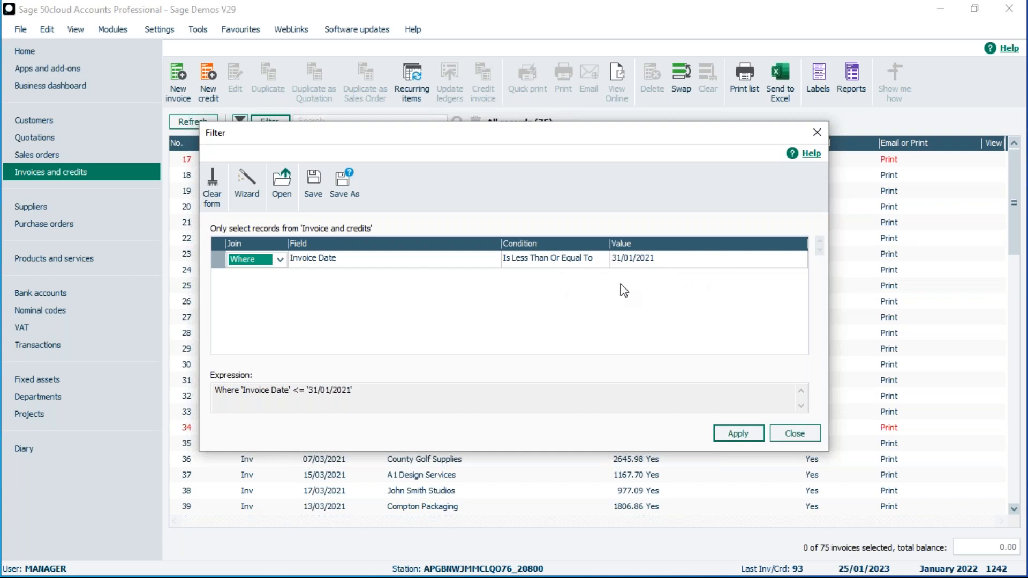
left_click(338, 259)
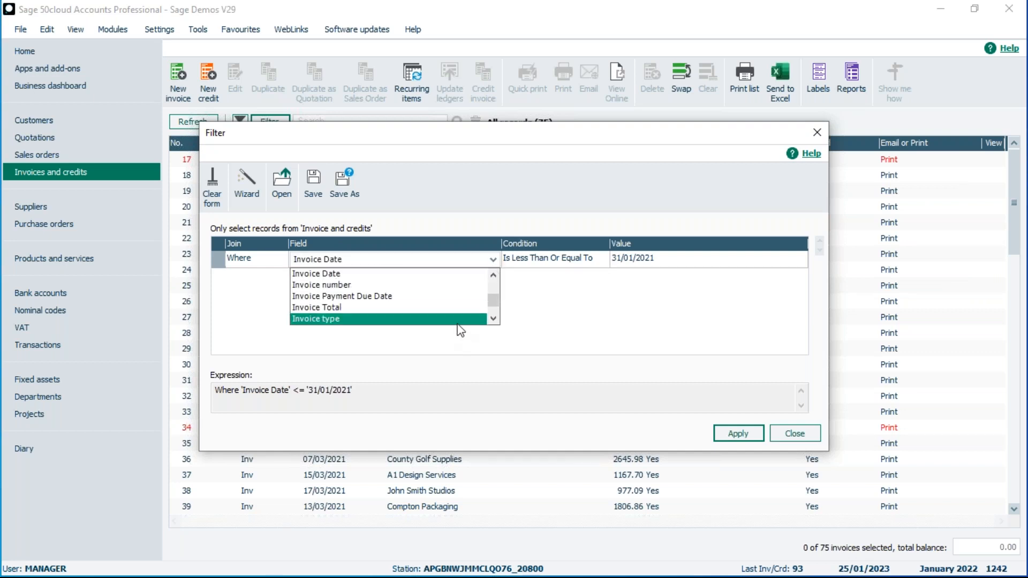
left_click(493, 318)
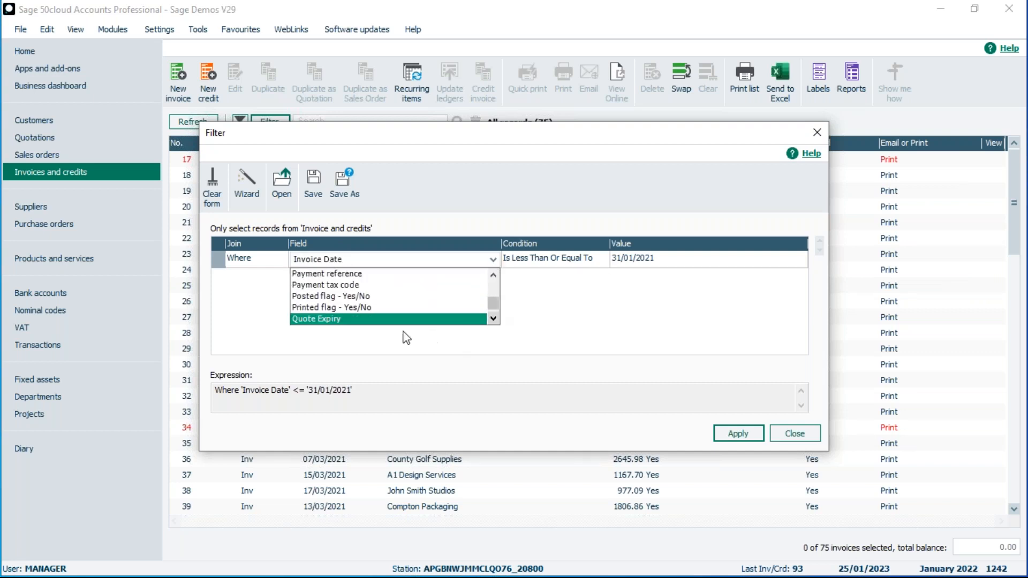
left_click(325, 297)
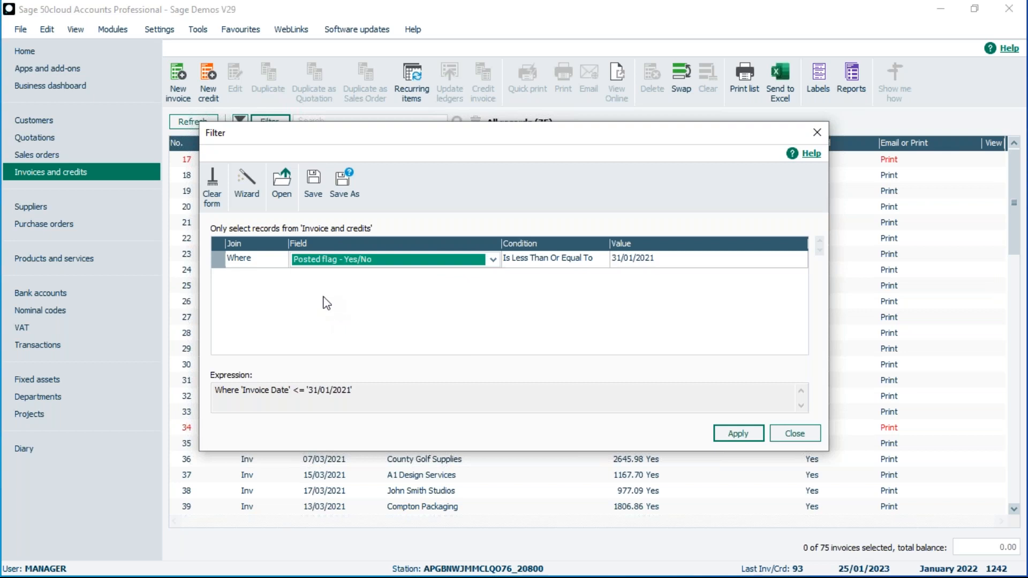
left_click(558, 263)
left_click(601, 259)
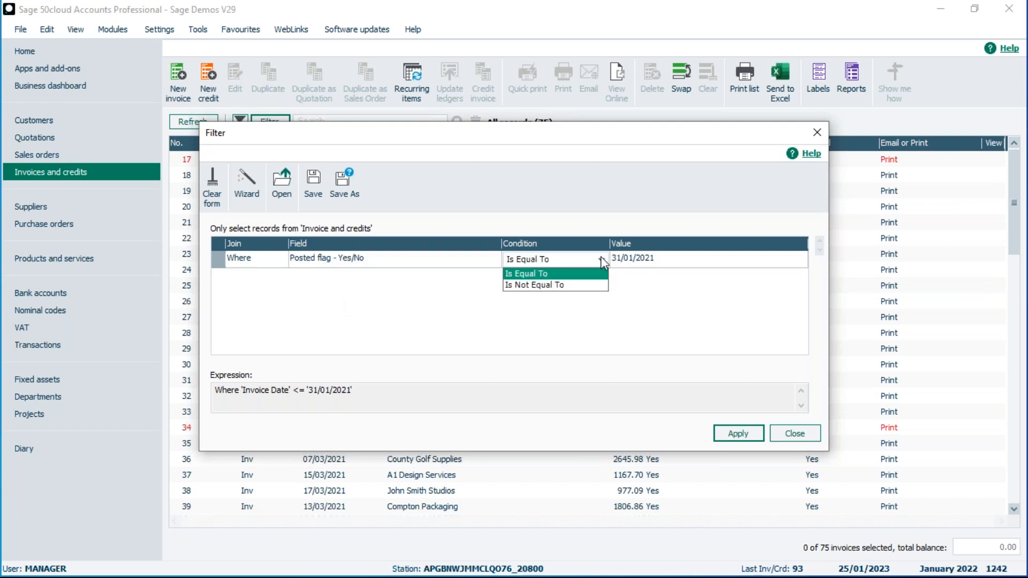
left_click(594, 278)
left_click(637, 260)
left_click(637, 260)
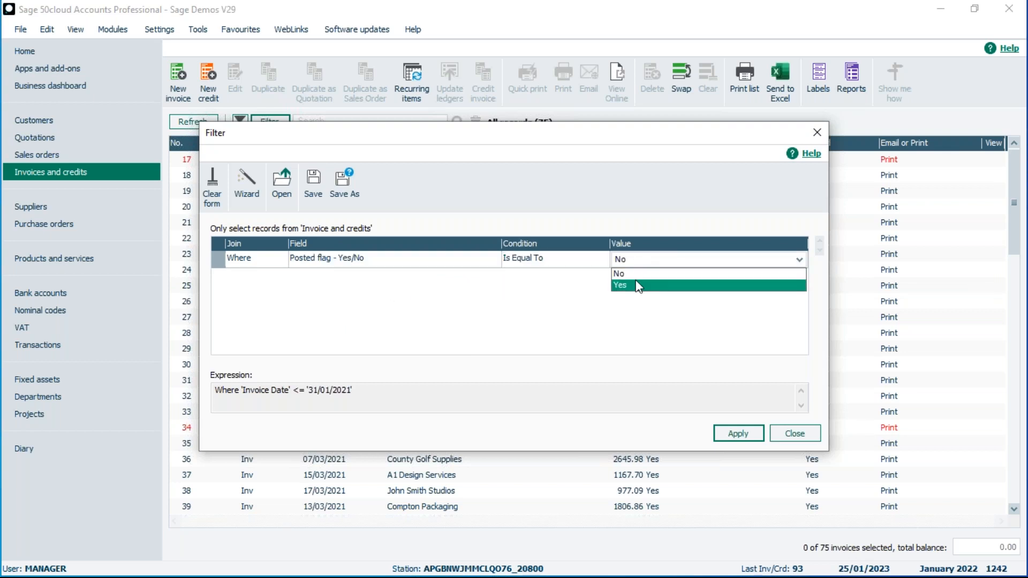
left_click(637, 286)
left_click(736, 432)
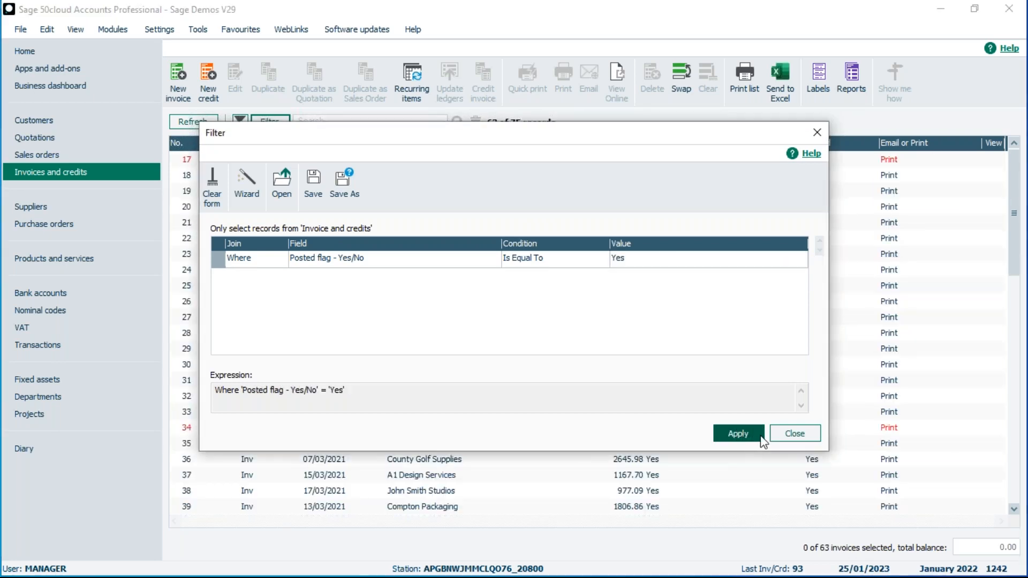
left_click(812, 438)
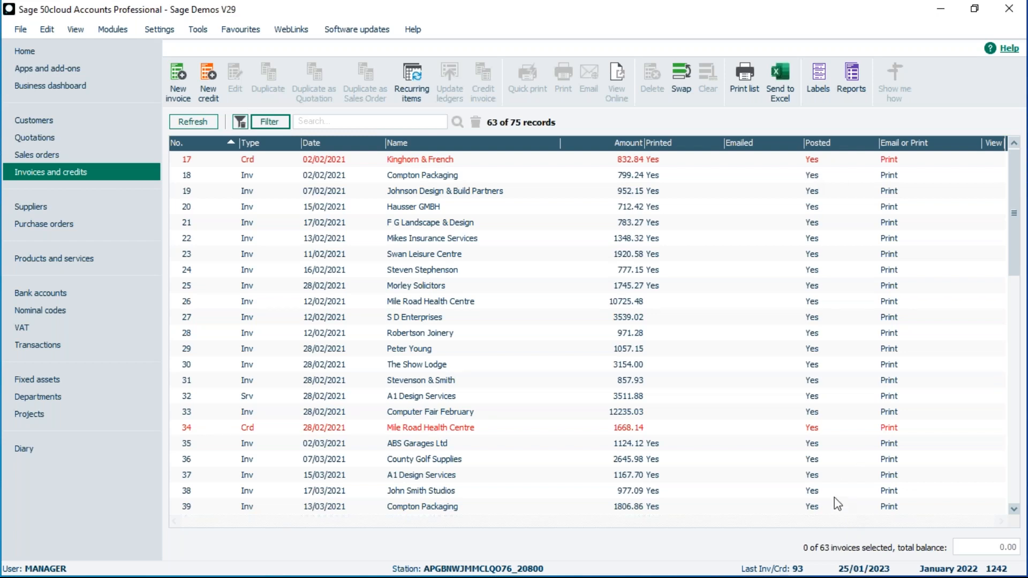
Change the invoice filter's Posted value to No, leaving 12 unposted invoices (79–93).
left_click(257, 124)
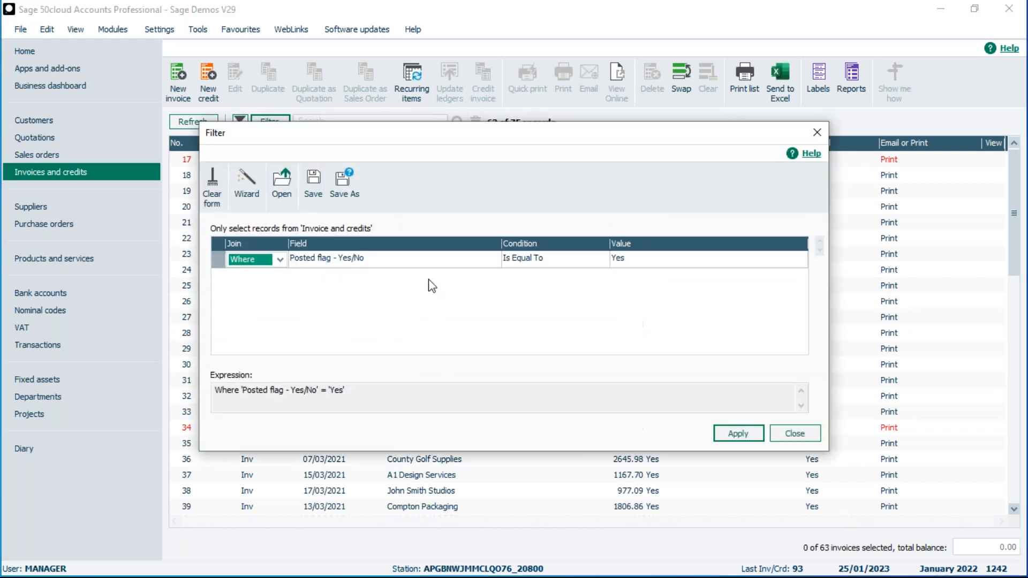
left_click(641, 264)
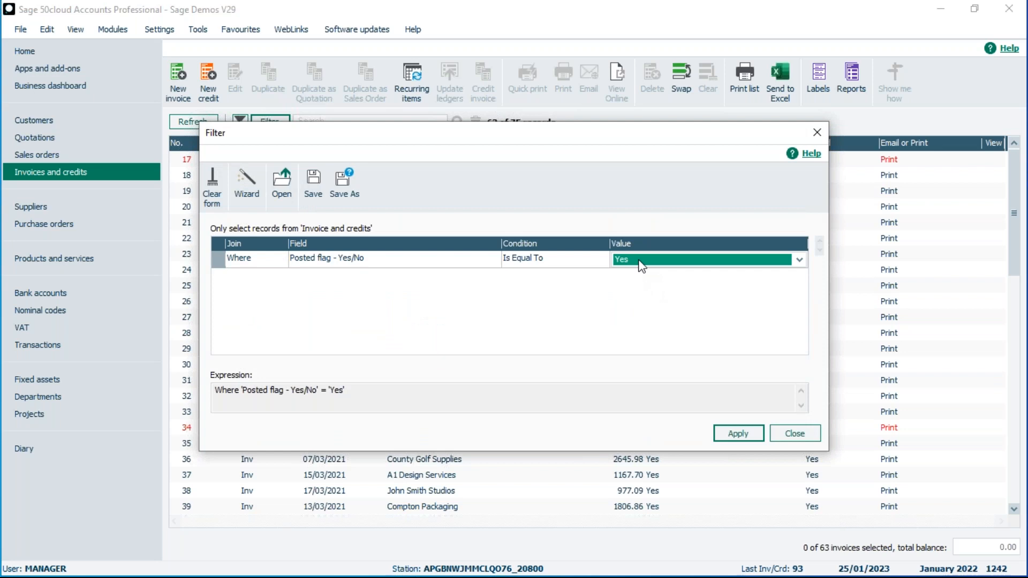
left_click(638, 262)
left_click(631, 276)
left_click(737, 432)
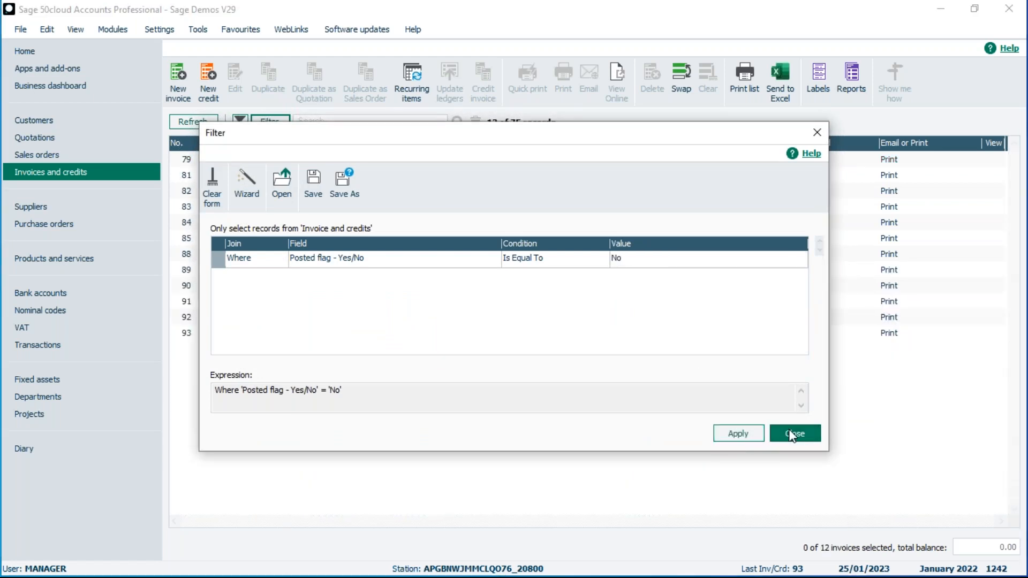
left_click(780, 433)
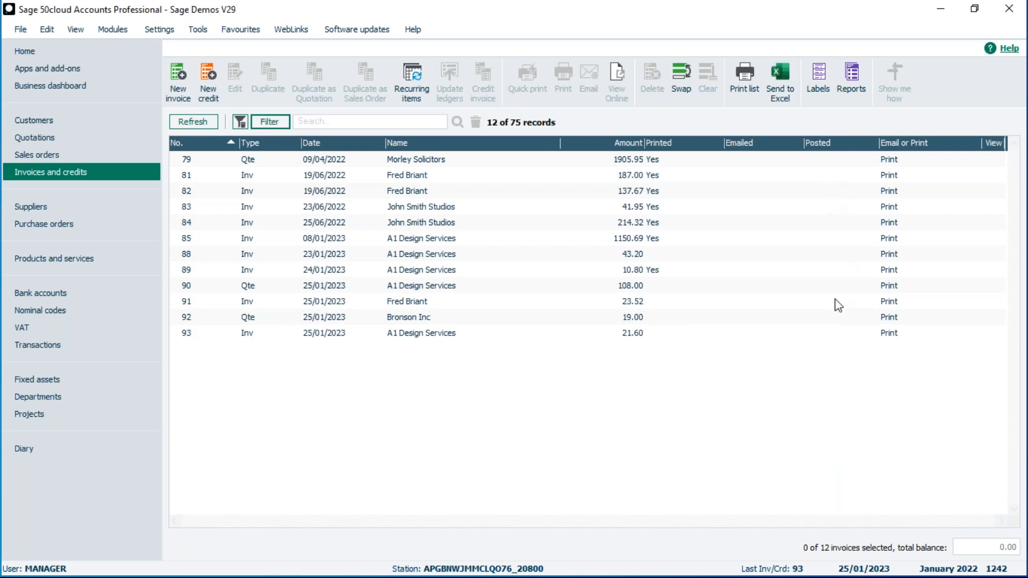
left_click(270, 121)
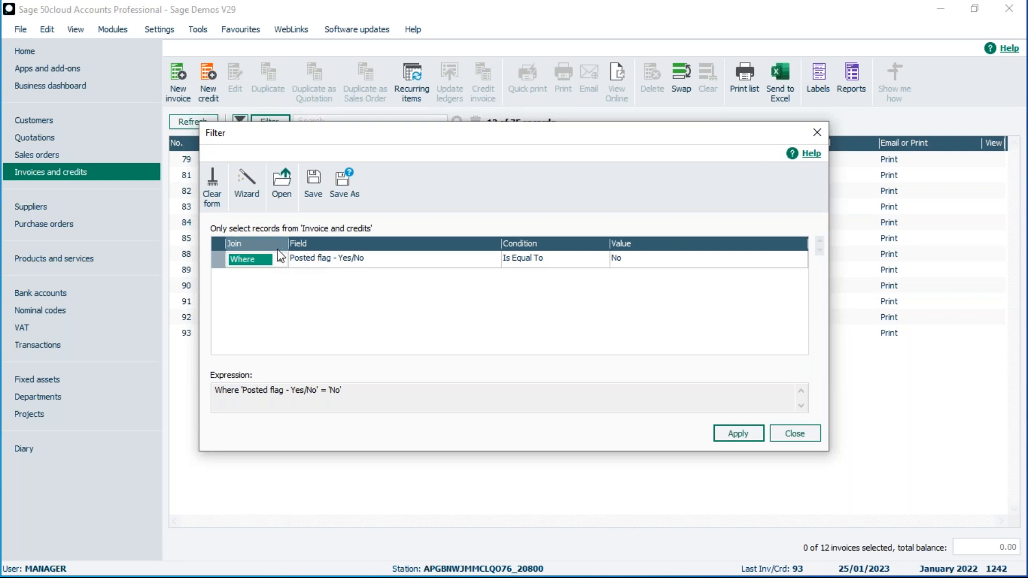
Clear the filter so all 75 invoices are listed, then select invoice 93.
left_click(212, 185)
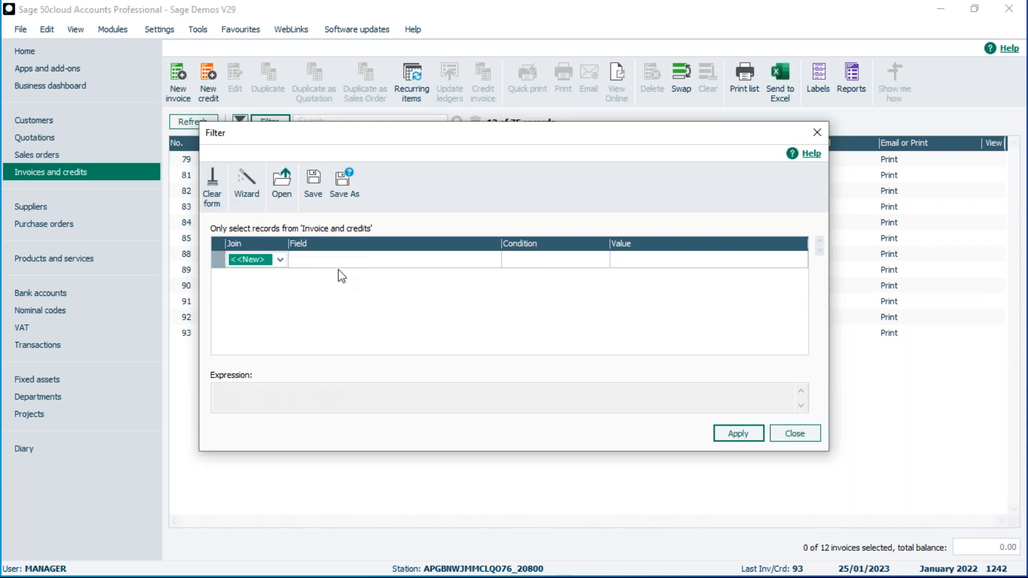
left_click(748, 435)
left_click(793, 433)
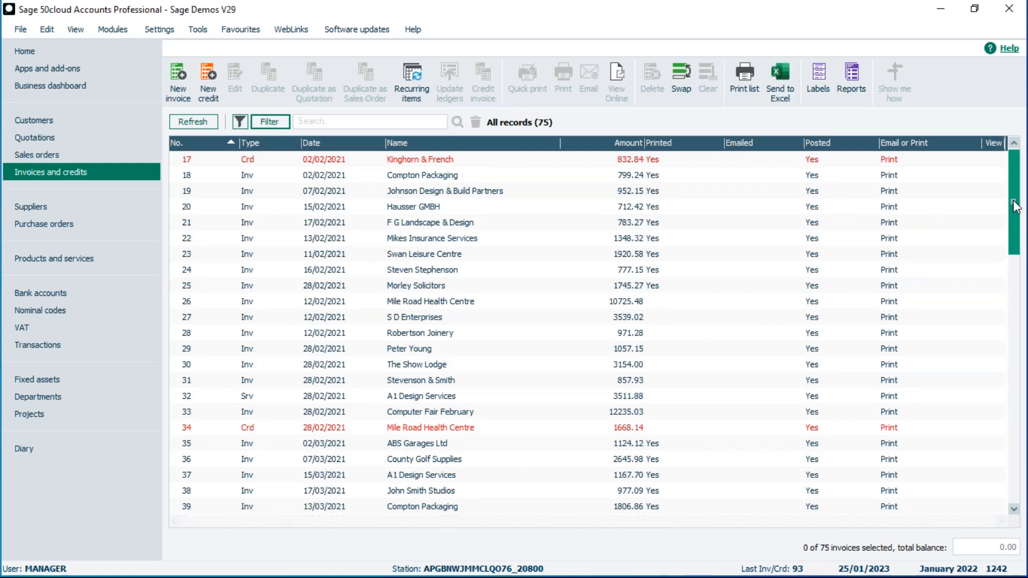
left_click_drag(1014, 206, 1011, 486)
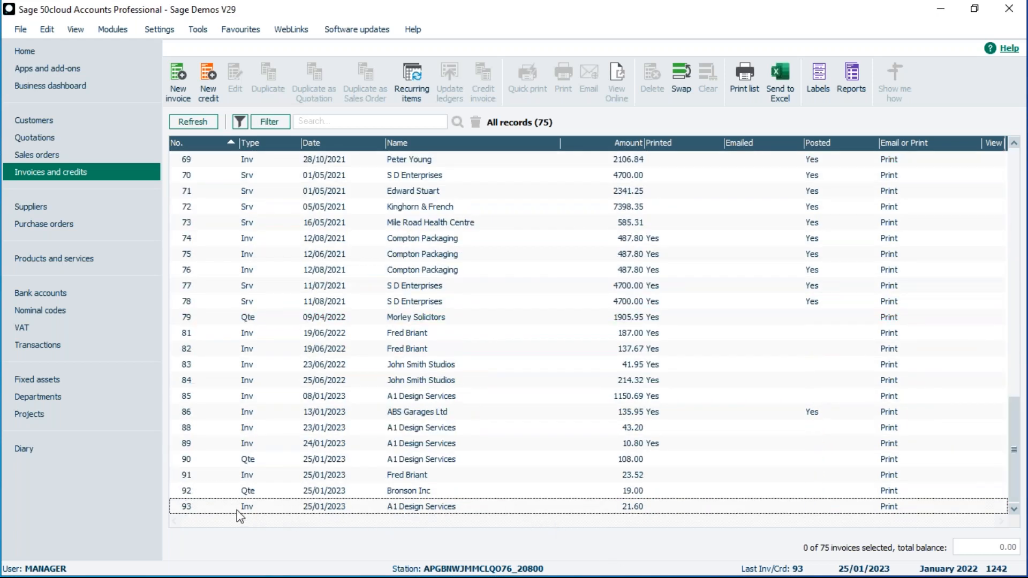
left_click(399, 507)
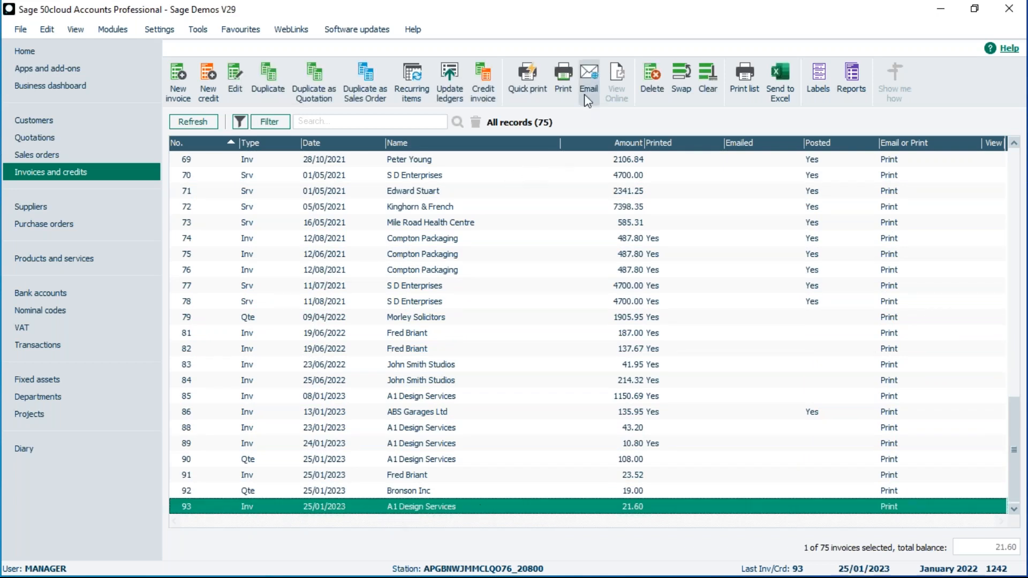
Update ledgers for invoice 93 with a preview, posting it as transaction 1243.
left_click(449, 80)
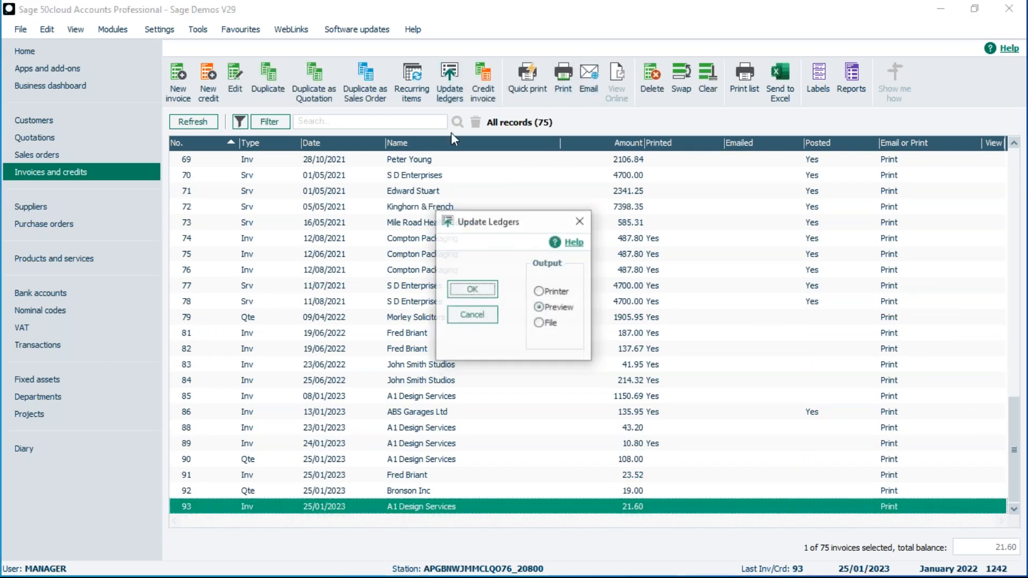
left_click(471, 290)
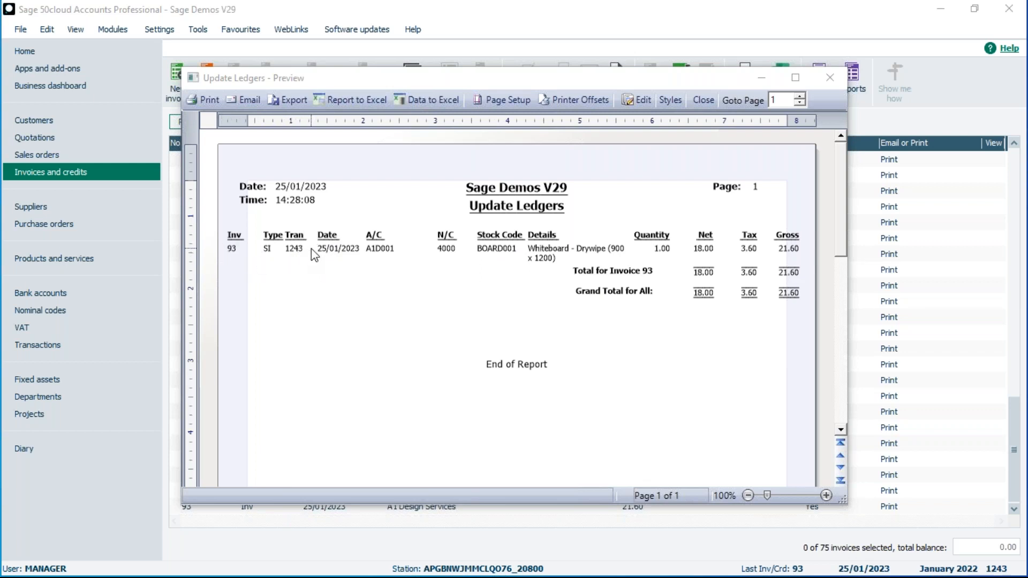
left_click(703, 99)
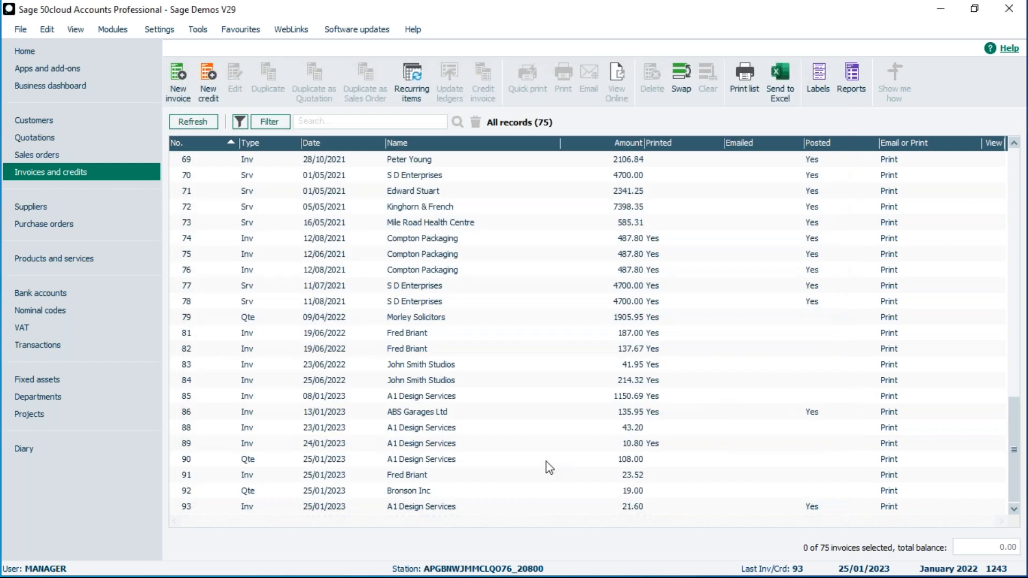
Check A1 Design Services' activity for transaction 1243, then return to Invoices and credits.
left_click(608, 506)
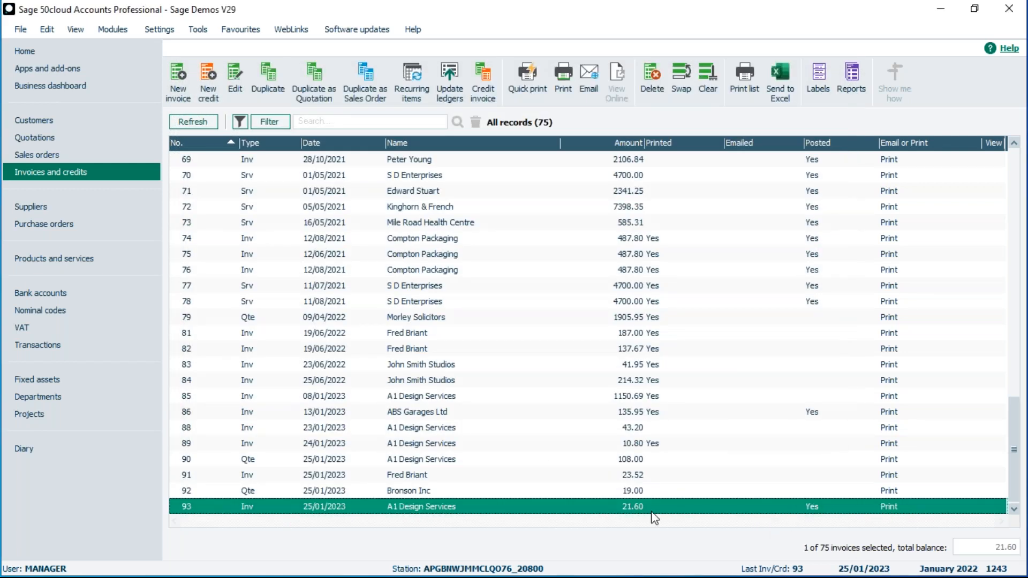
left_click(46, 118)
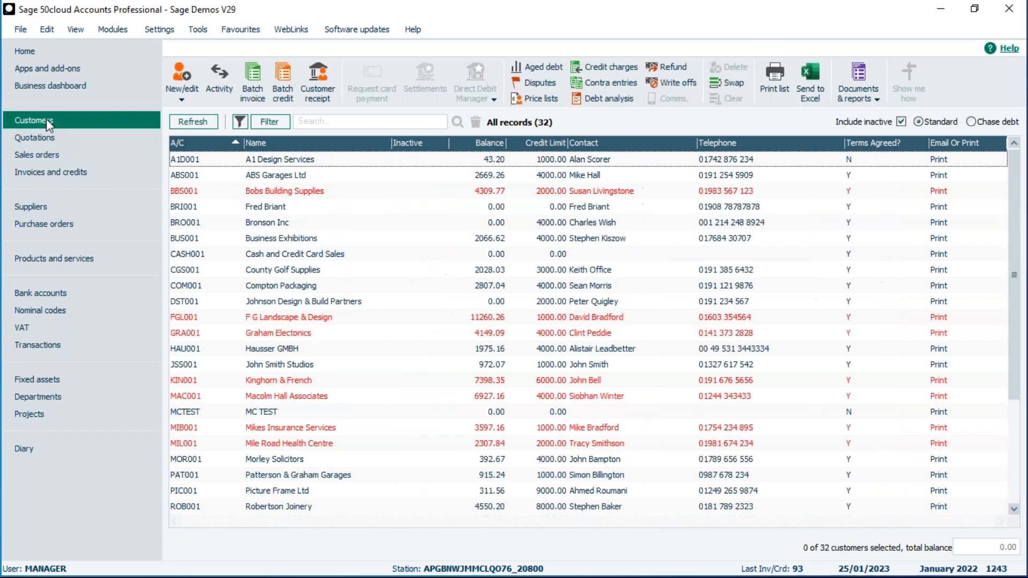
left_click(253, 161)
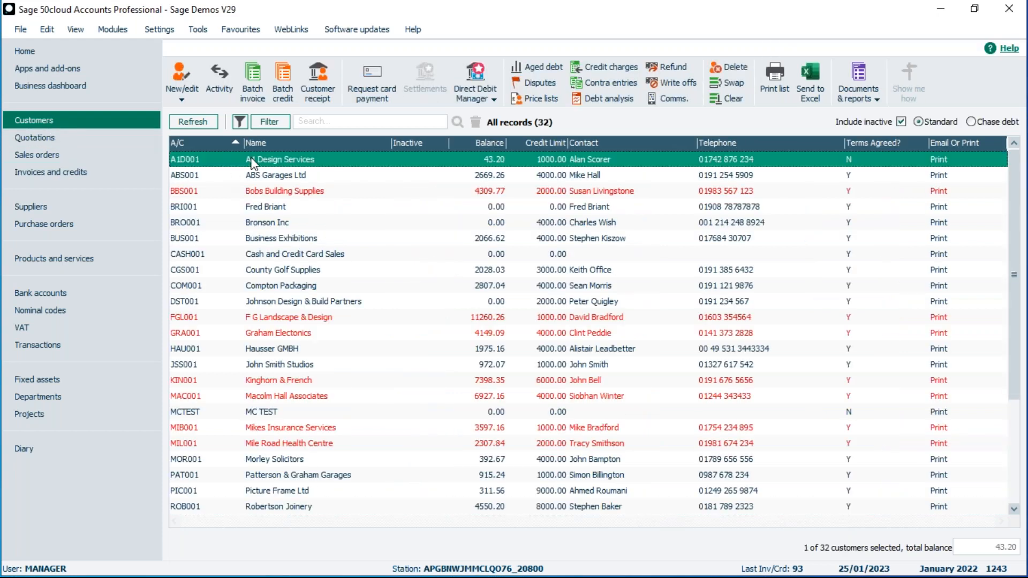
left_click(220, 76)
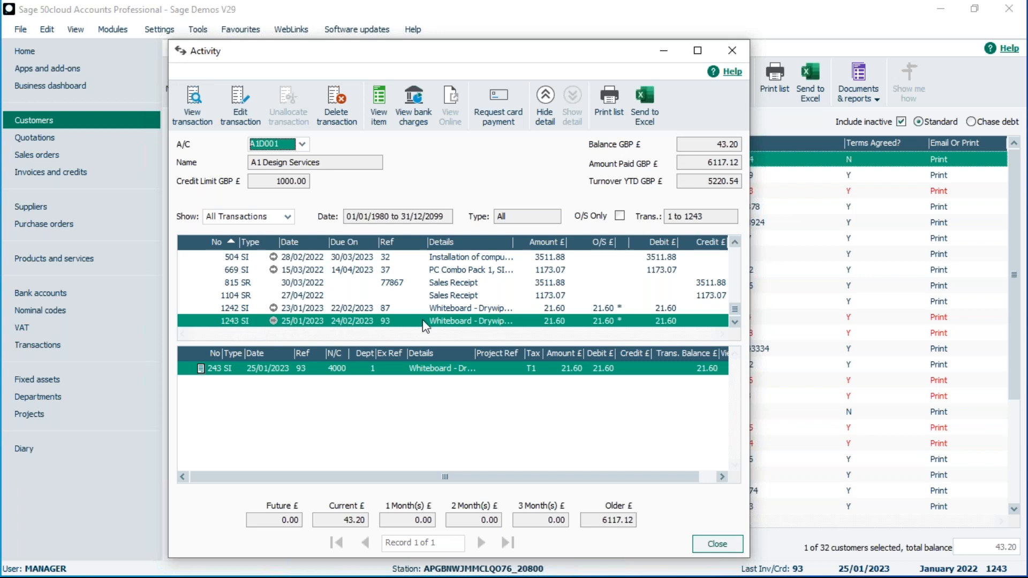
left_click(730, 541)
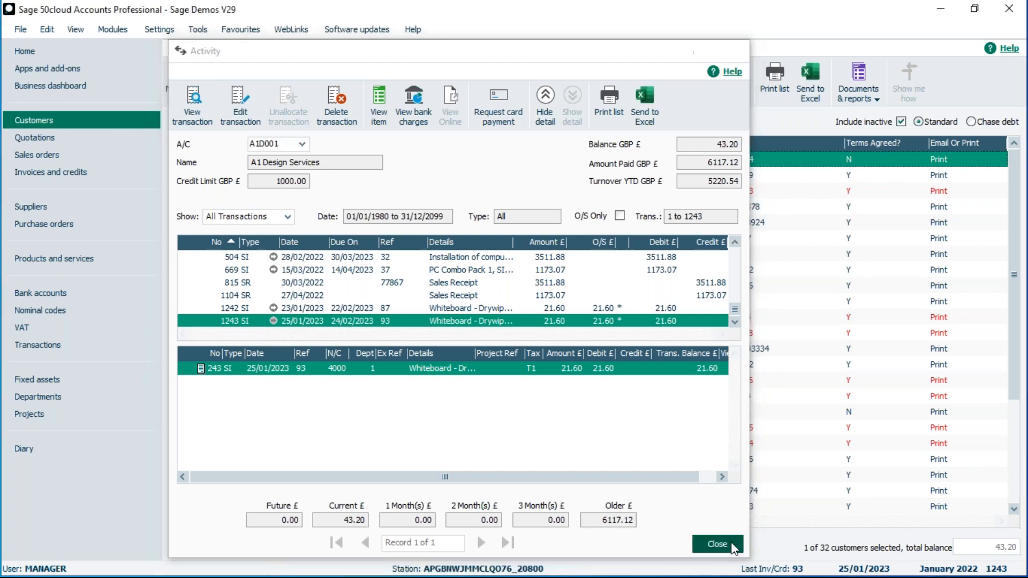
left_click(70, 170)
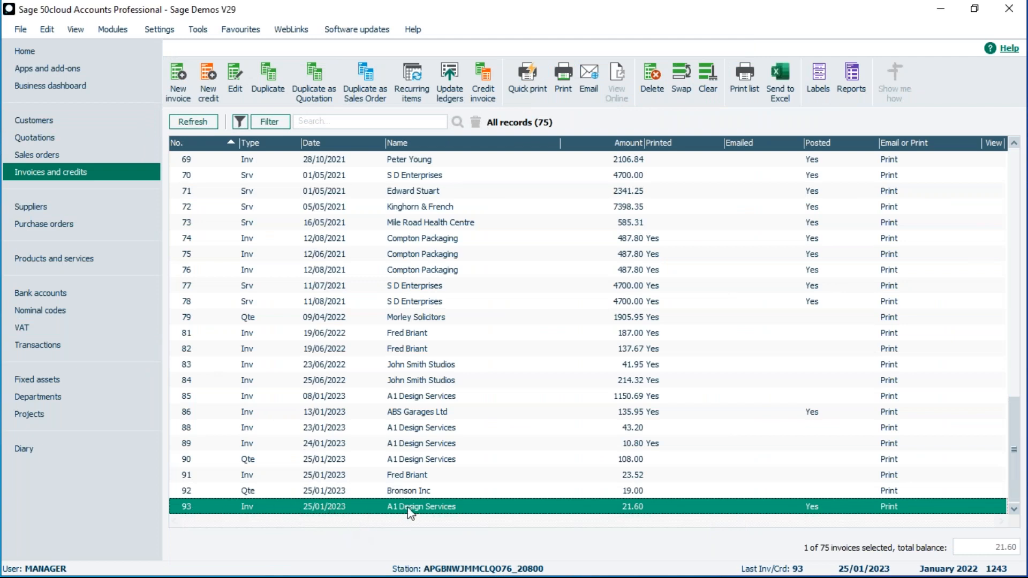
Delete invoice 93 and confirm, leaving 74 invoice records.
left_click(658, 71)
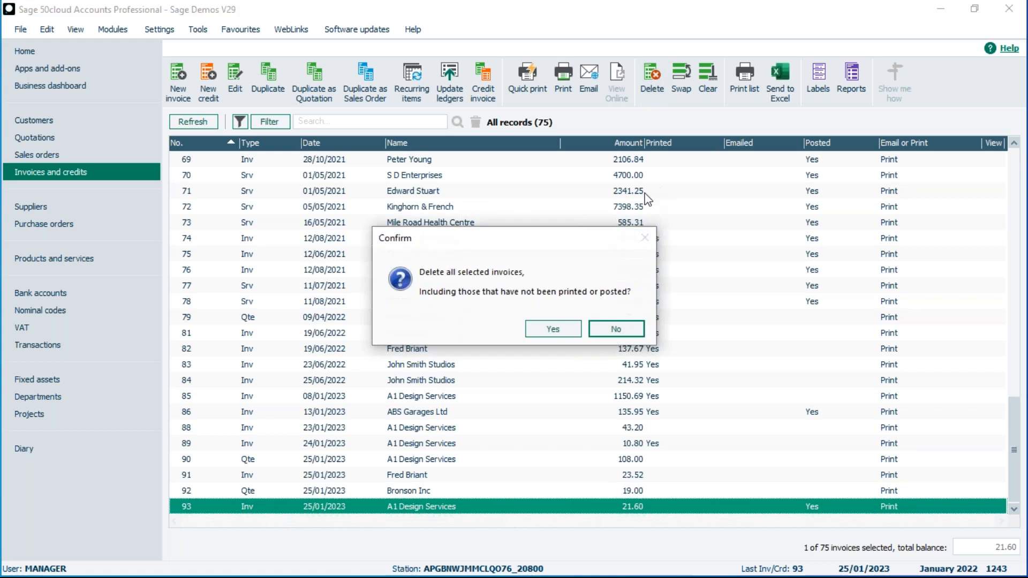
left_click(554, 330)
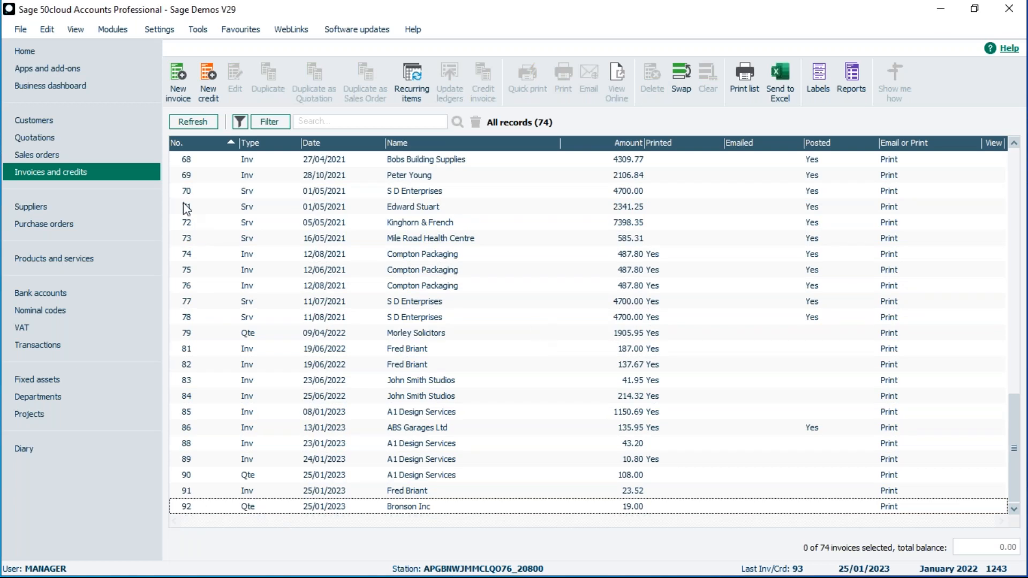
left_click(88, 124)
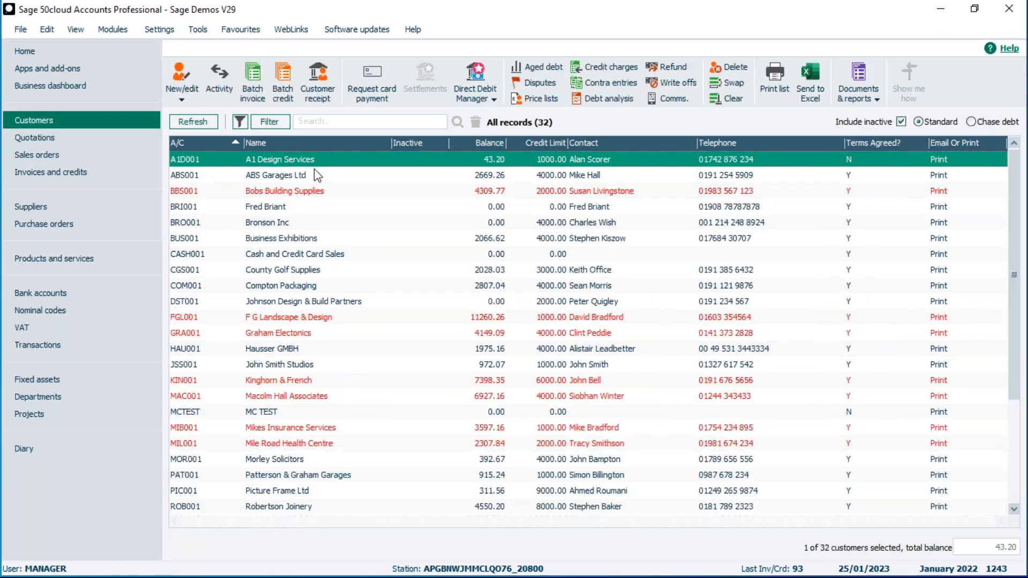
Reopen A1 Design Services' activity, see transaction 1243 still outstanding at 21.60, and close it.
left_click(214, 79)
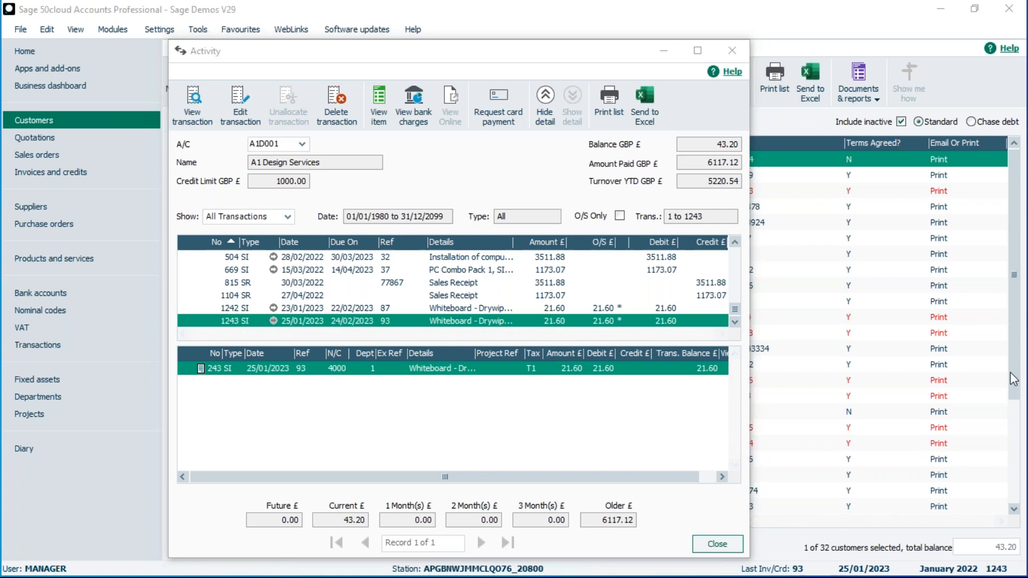
left_click(718, 544)
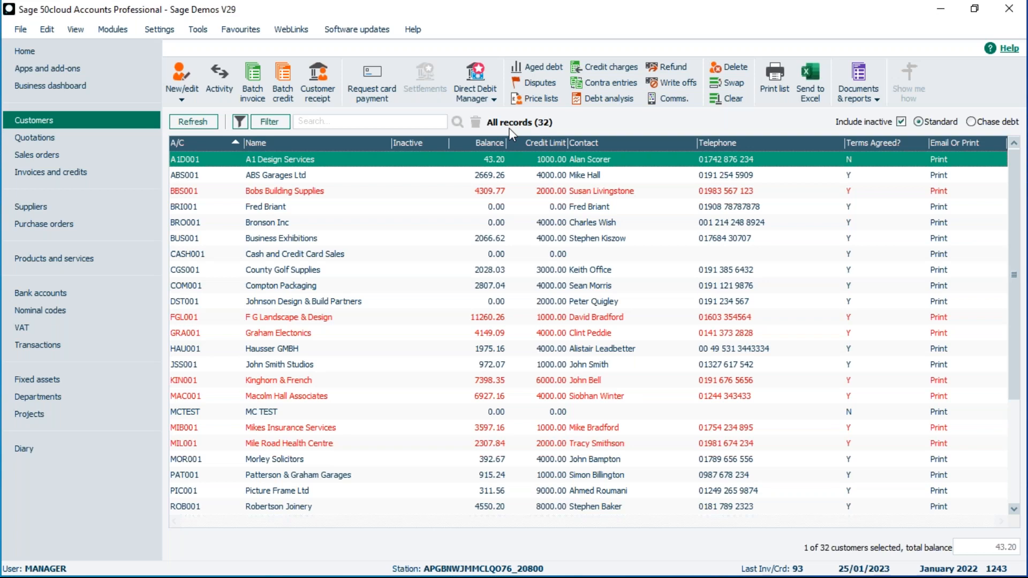
Start a customer filter condition: Where Account Name Is Equal To 'a1'.
left_click(270, 123)
left_click(280, 260)
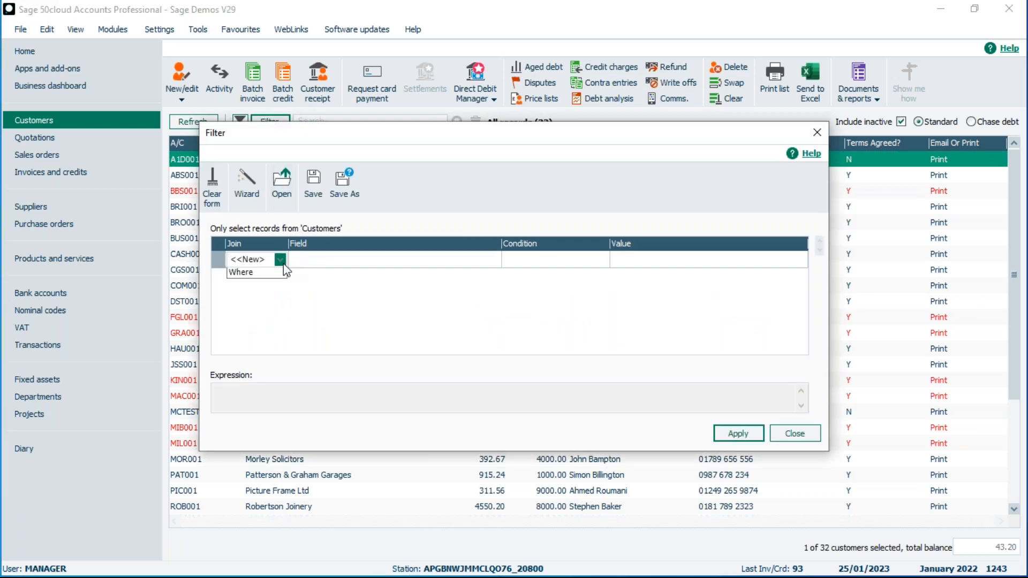
left_click(276, 294)
left_click(310, 261)
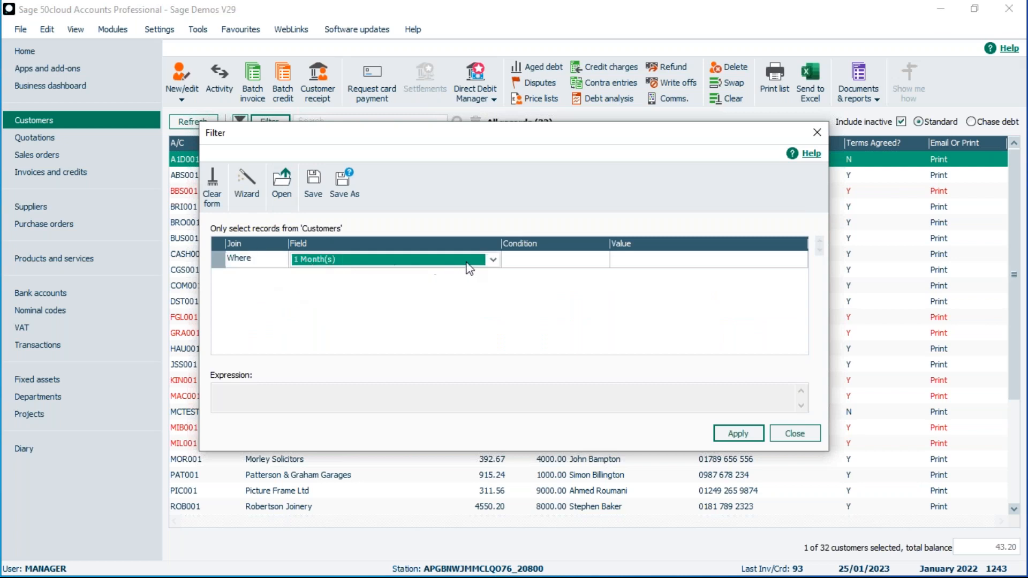
left_click(493, 261)
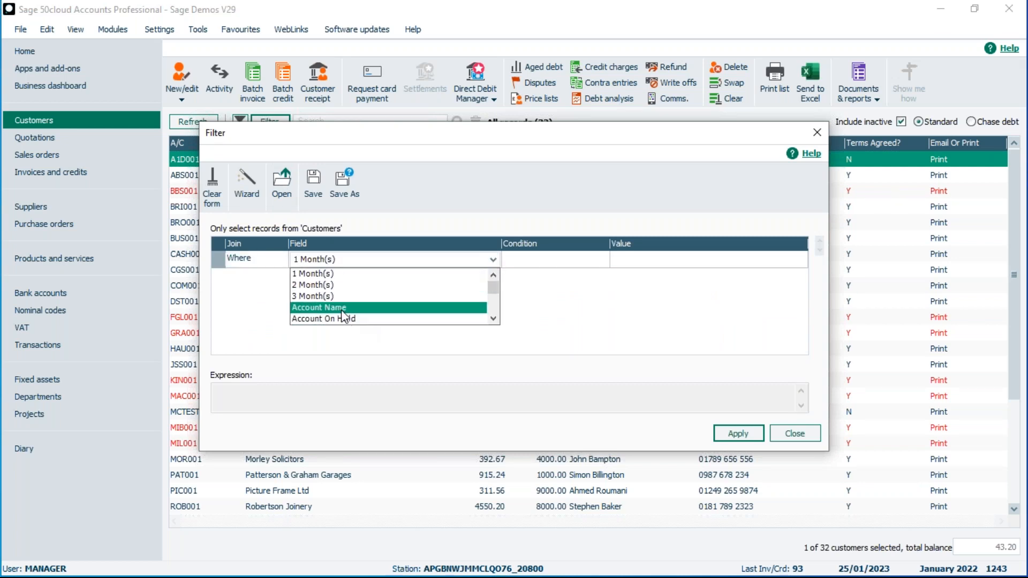
left_click(342, 308)
left_click(517, 262)
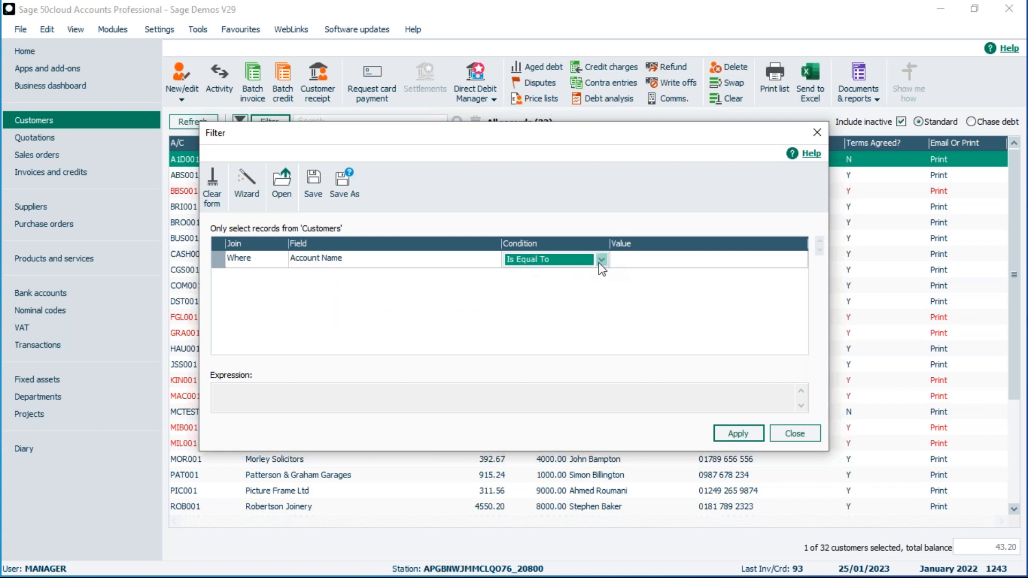
left_click(622, 266)
type("a1")
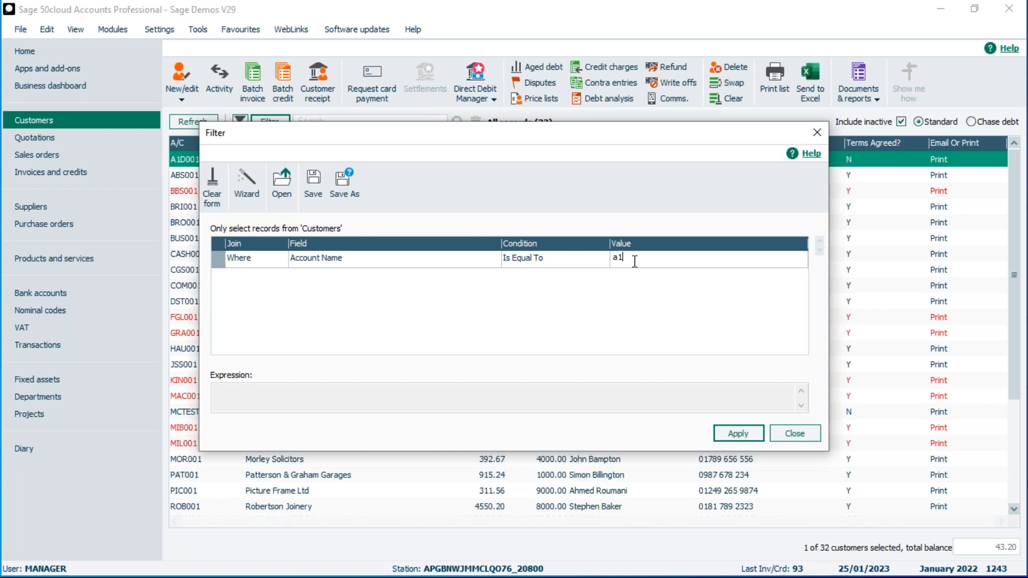
Switch the condition's field to Account Status, then browse the fields starting with P.
left_click(365, 258)
left_click(492, 261)
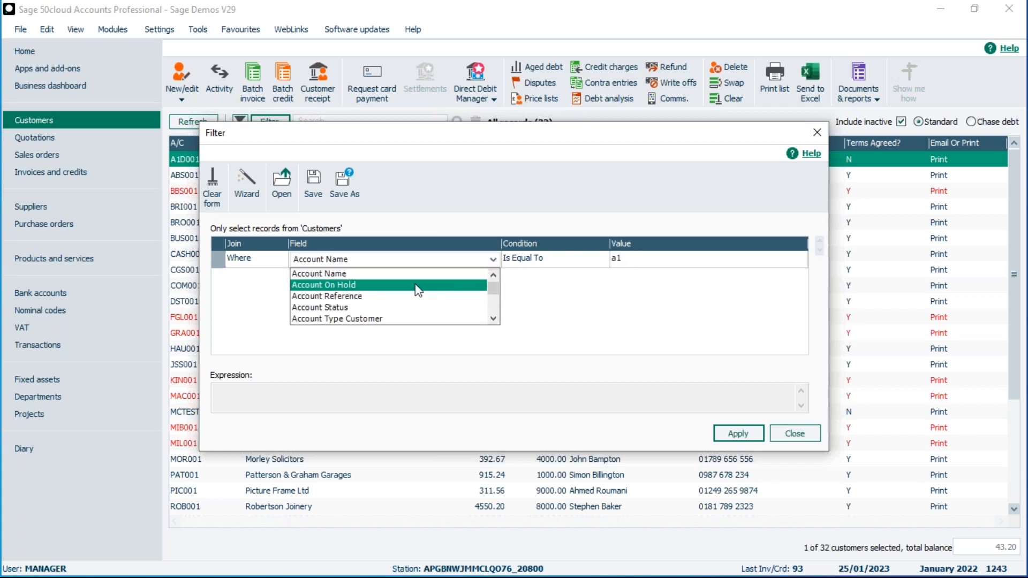
left_click(363, 308)
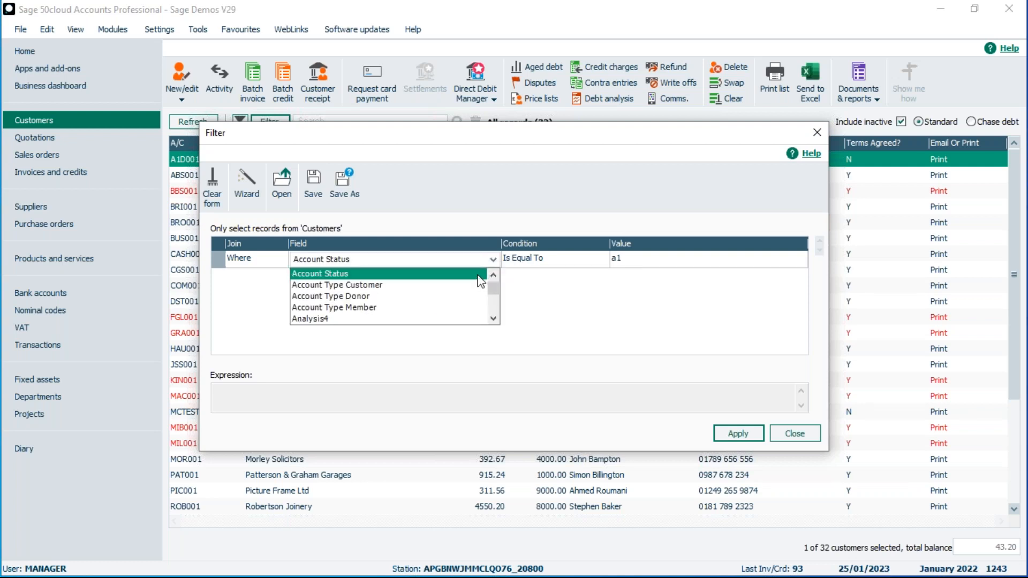
key("p")
left_click(493, 319)
left_click(493, 319)
left_click(493, 319)
left_click(493, 319)
left_click(493, 319)
left_click(493, 319)
left_click(493, 319)
left_click(493, 319)
left_click(493, 319)
left_click(493, 319)
left_click(493, 319)
left_click(492, 319)
left_click(493, 319)
left_click(493, 319)
Close the filter without applying it, discarding the changes, and show Invoices and credits.
left_click(797, 434)
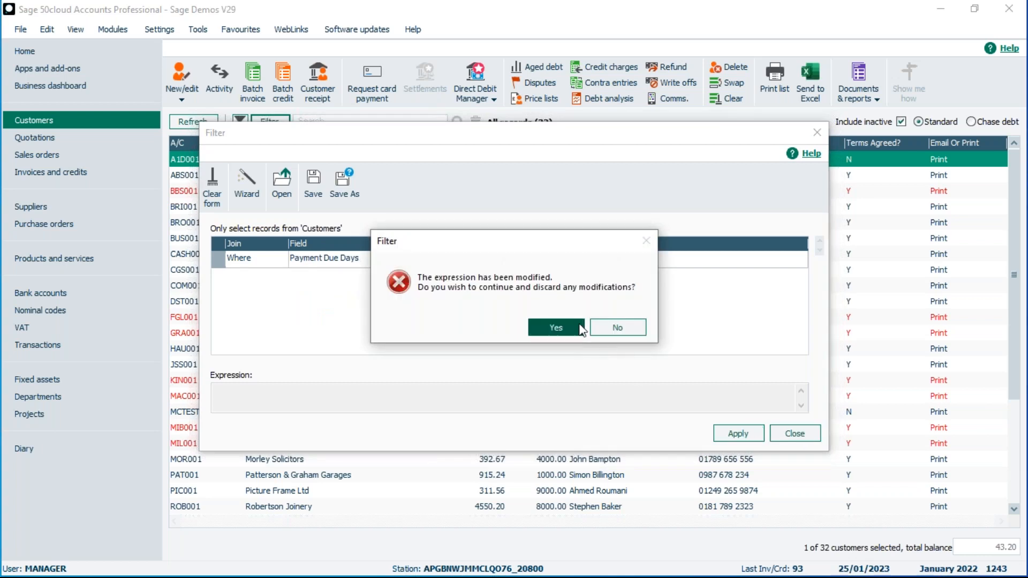
left_click(556, 327)
left_click(27, 177)
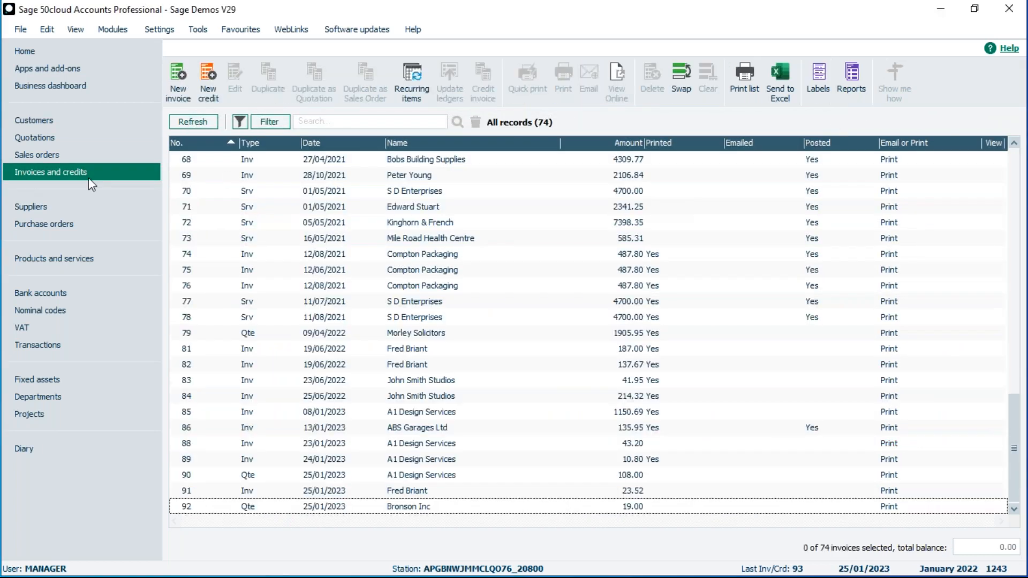
Build an invoice filter condition: Where Posted flag - Yes/No Is Equal To Yes.
left_click(281, 121)
left_click(280, 260)
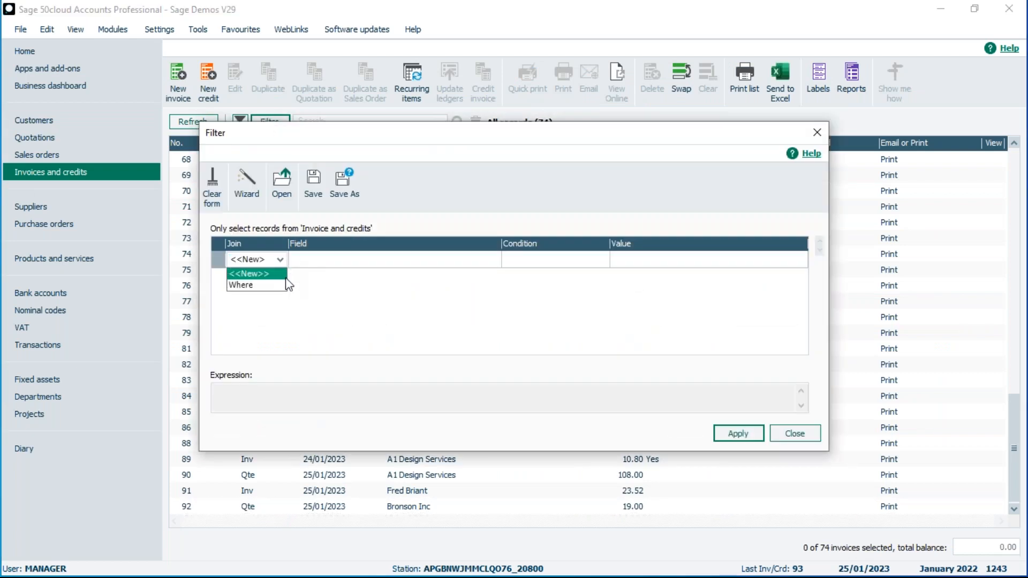
left_click(270, 284)
left_click(326, 262)
key("p")
key("p")
key("p")
key("p")
key("p")
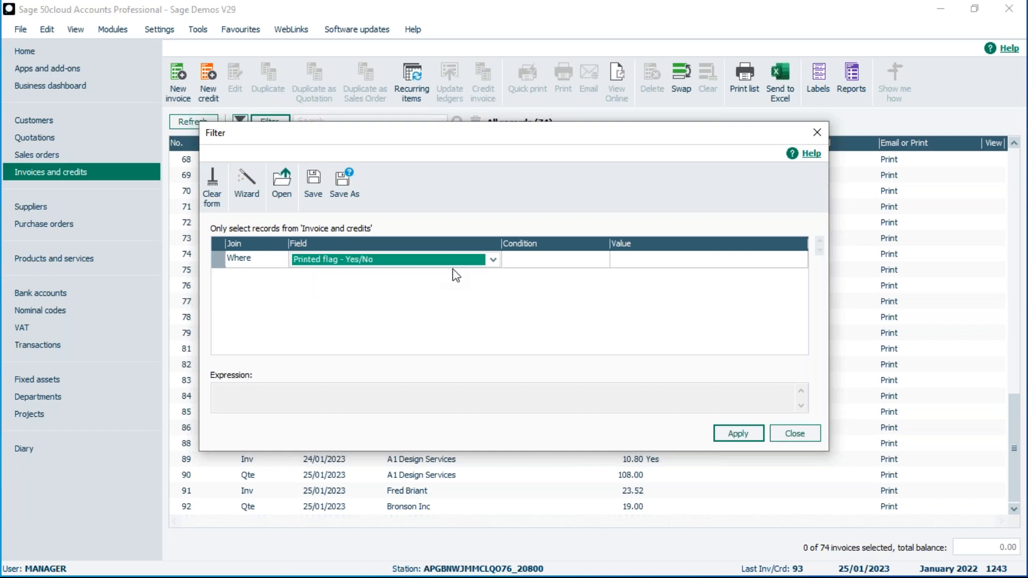
left_click(493, 264)
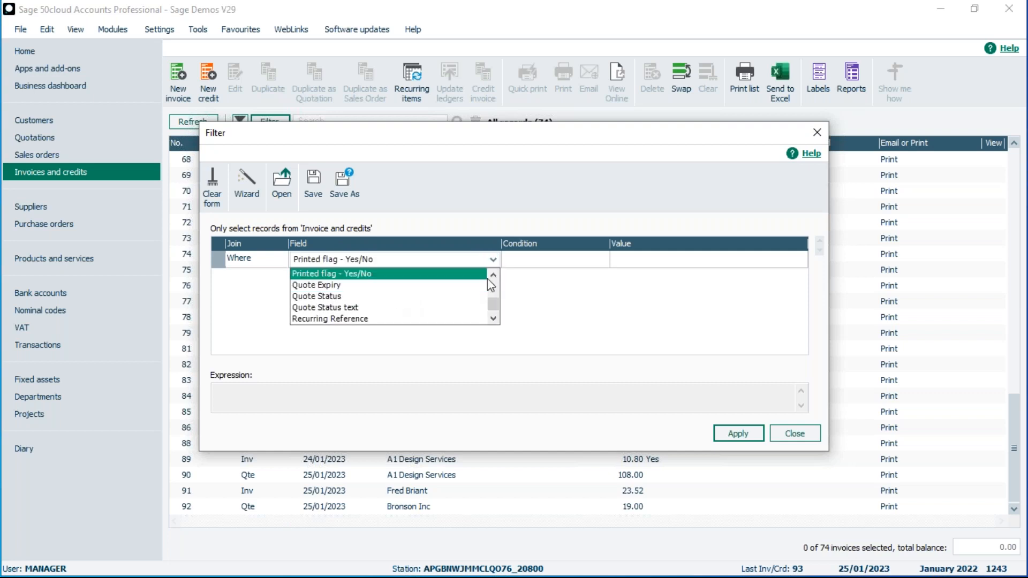
left_click(494, 274)
left_click(493, 274)
left_click(493, 274)
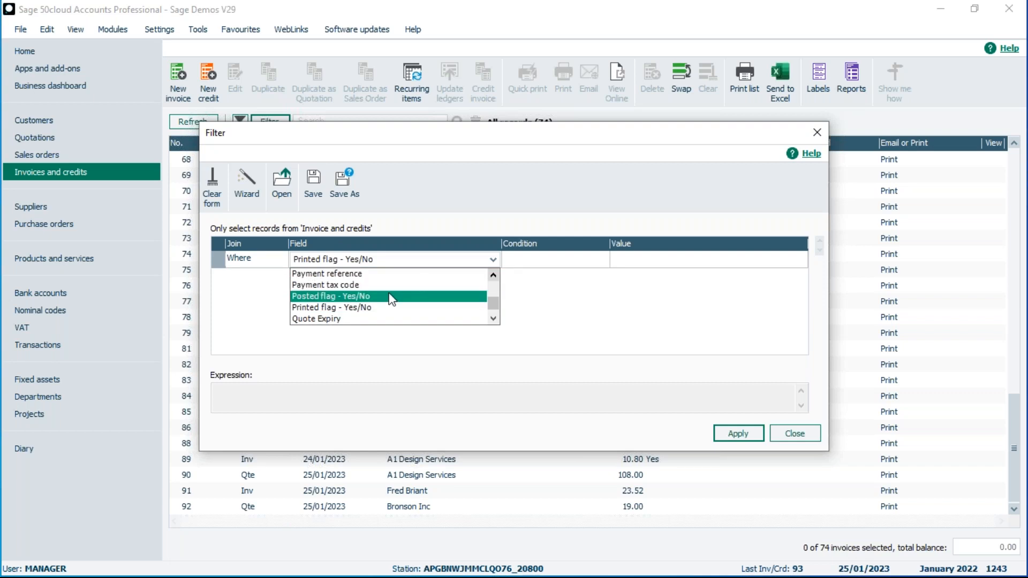
left_click(353, 296)
left_click(531, 266)
left_click(654, 261)
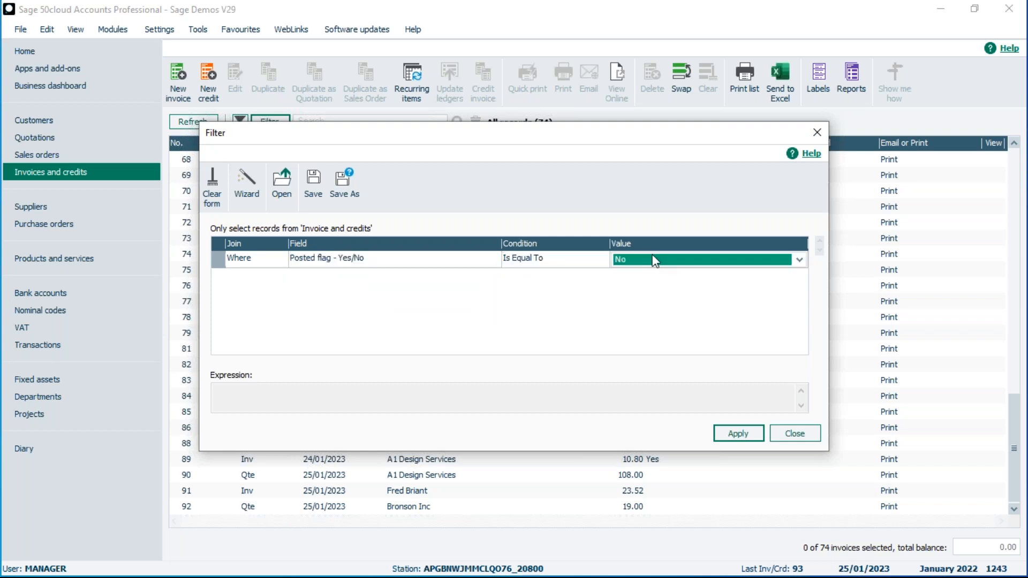
left_click(798, 260)
left_click(659, 286)
Apply the posted filter to show 63 of 74 invoices, then remove it to list all 74.
left_click(740, 433)
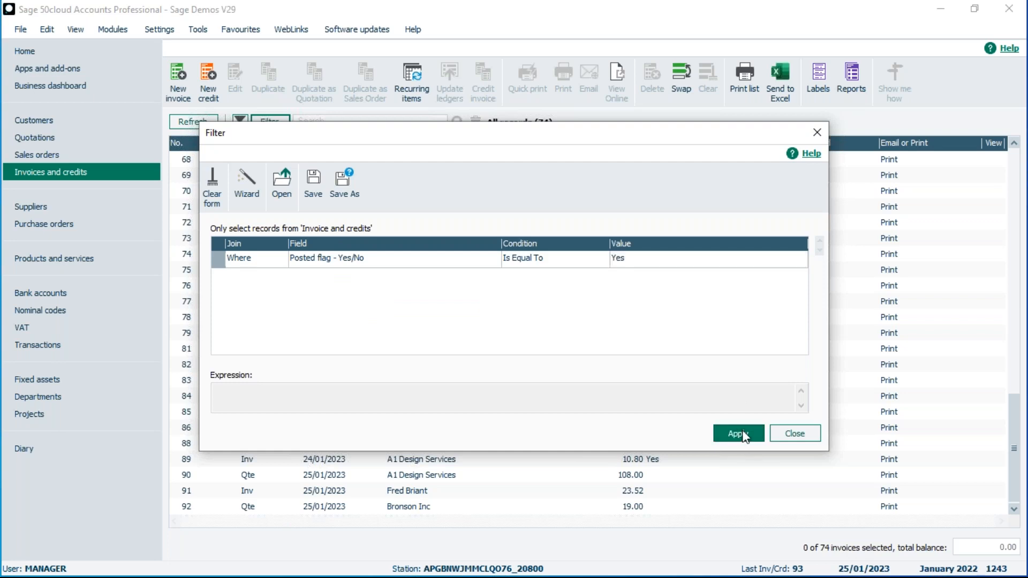
left_click(795, 434)
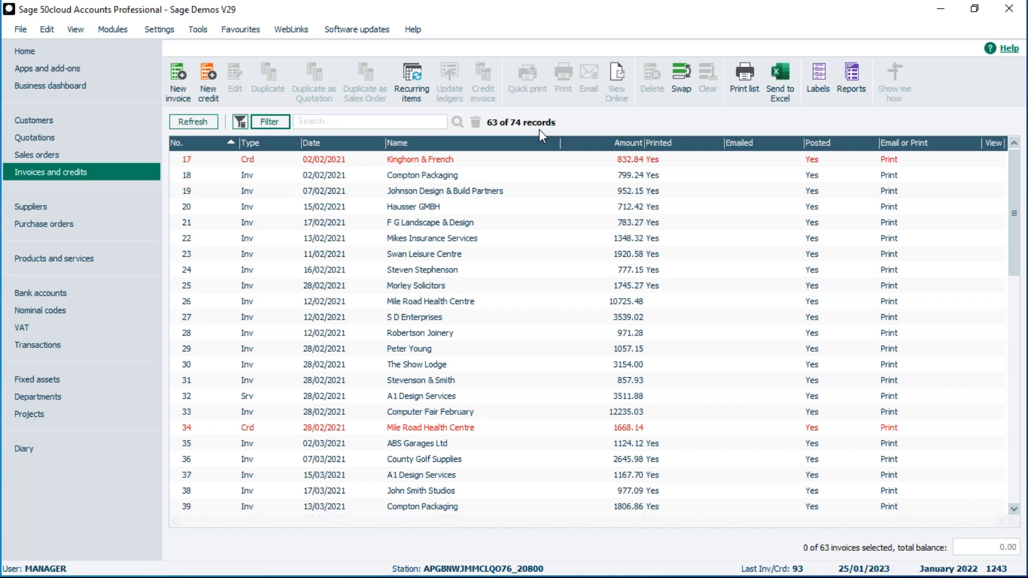
left_click(239, 124)
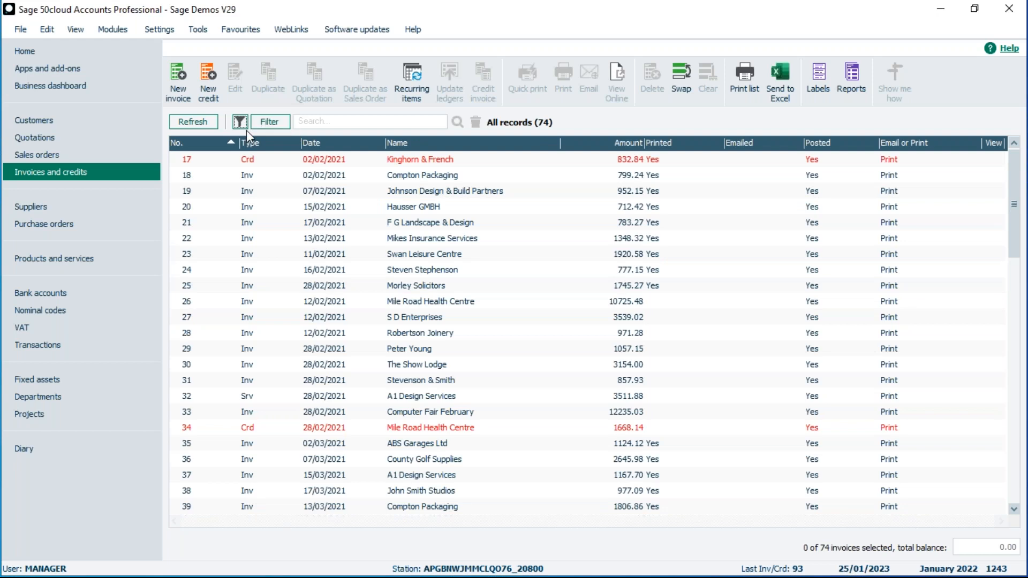
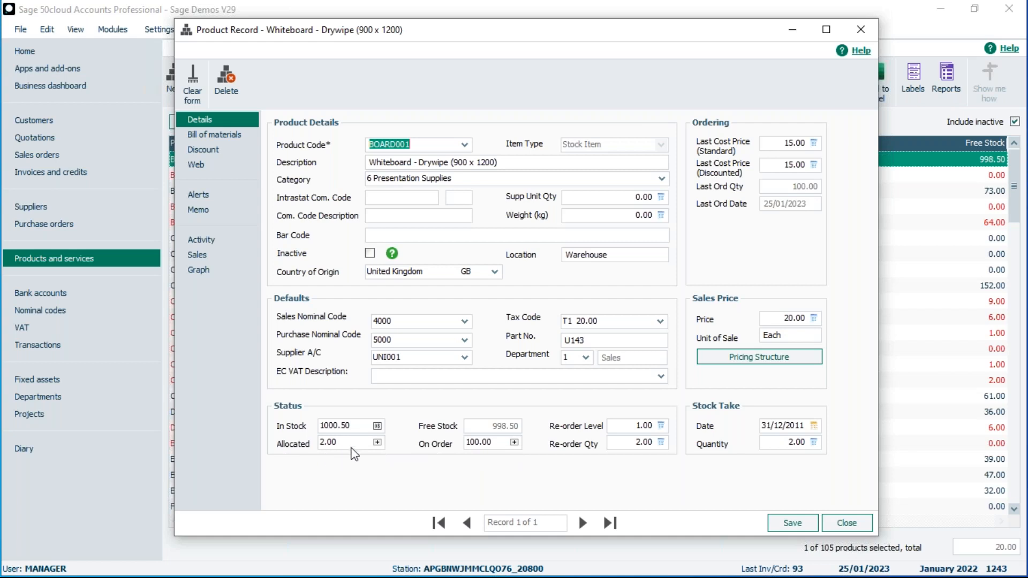
Check BOARD001's Allocated (sales order 35, 2.00) and On Order (purchase order 42, 100.00) lists.
left_click(377, 443)
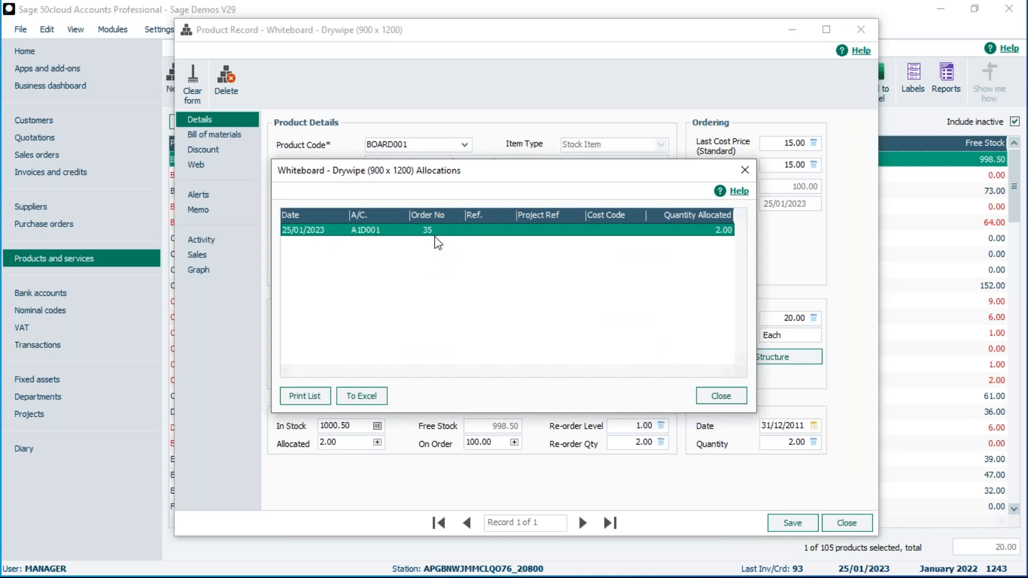
left_click(724, 397)
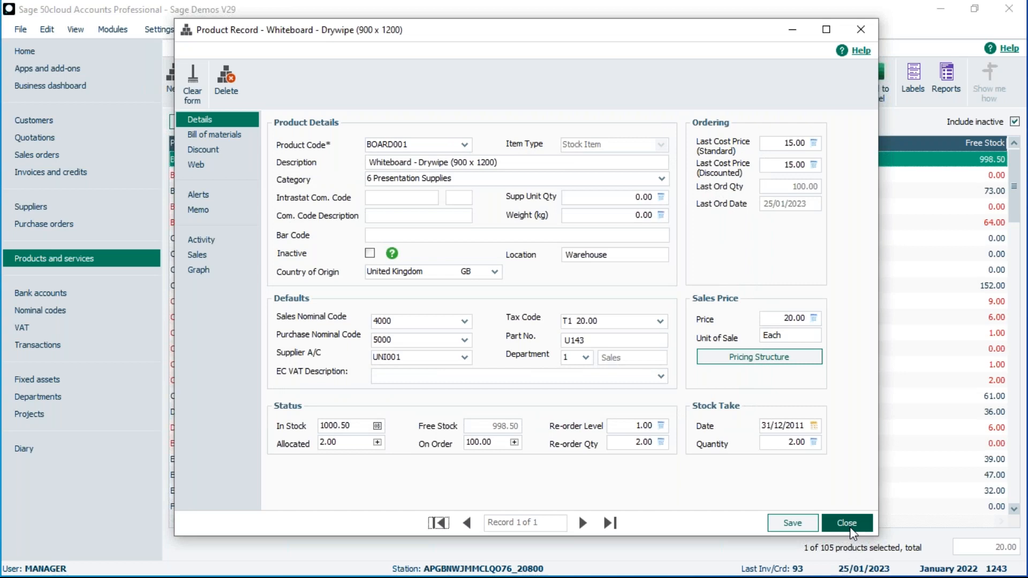
left_click(515, 442)
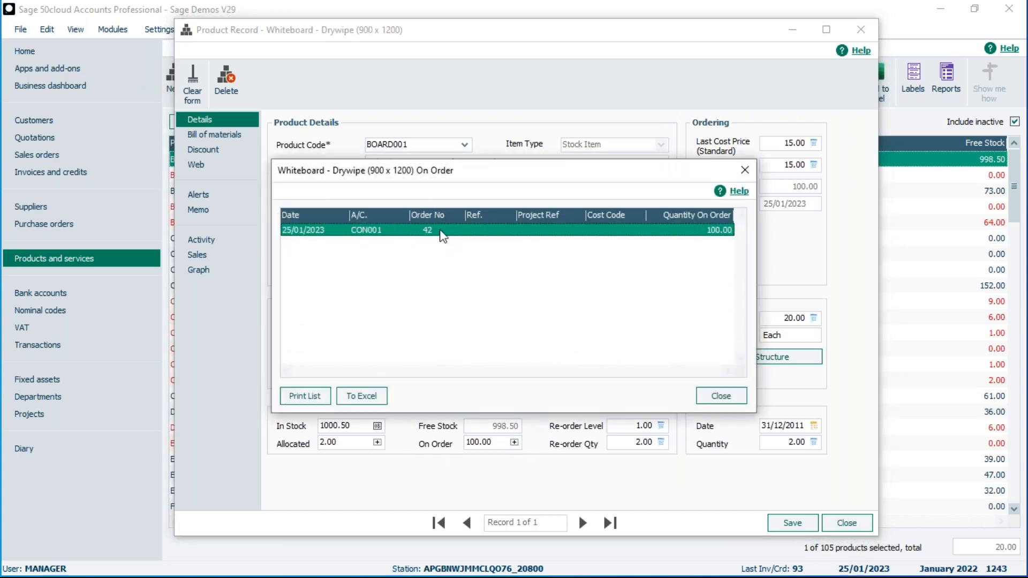
left_click(721, 395)
Close the whiteboard record and delete sales orders 6, 7 and 9.
left_click(833, 529)
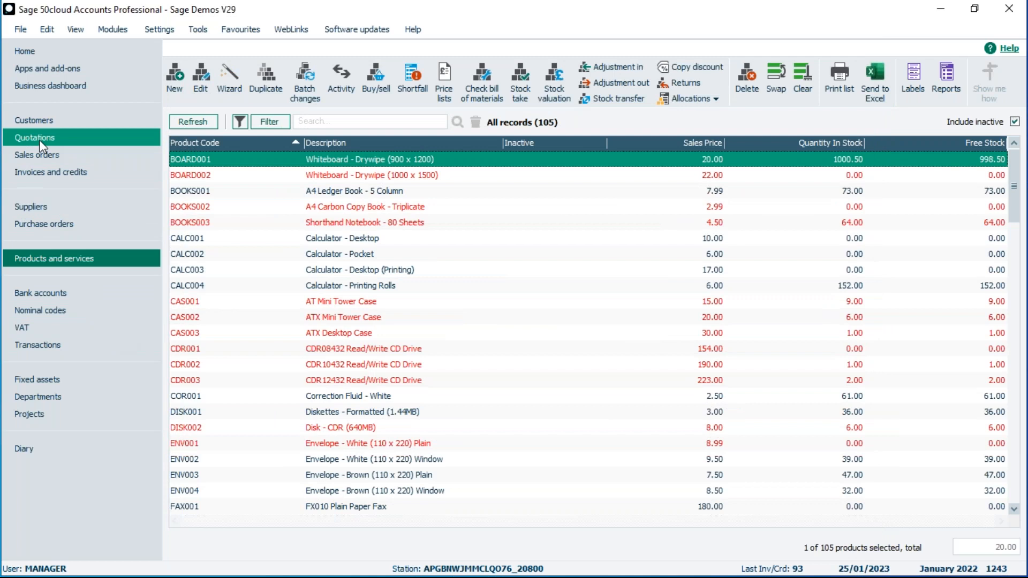
left_click(39, 155)
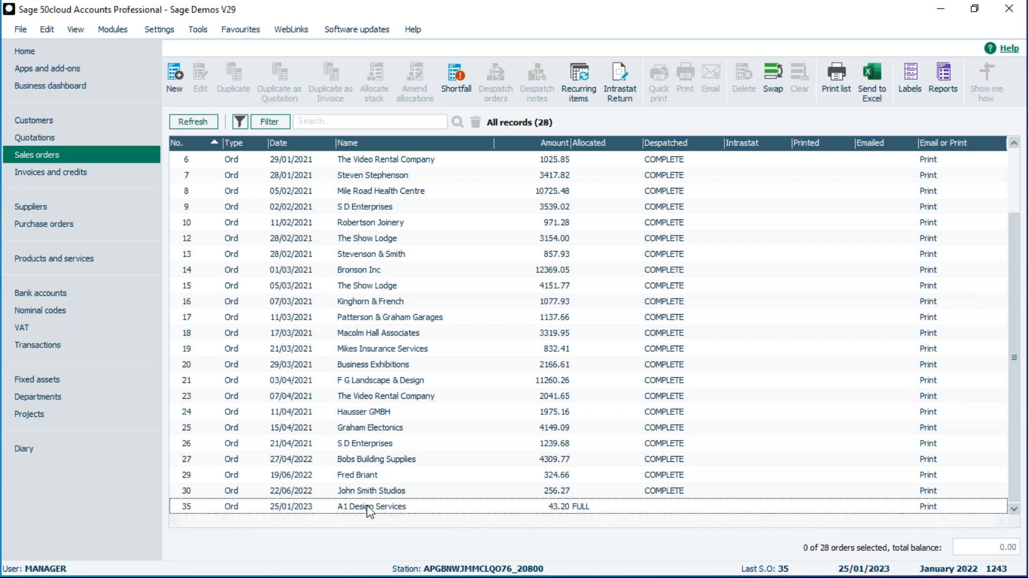
left_click(296, 161)
left_click(296, 175)
left_click(293, 206)
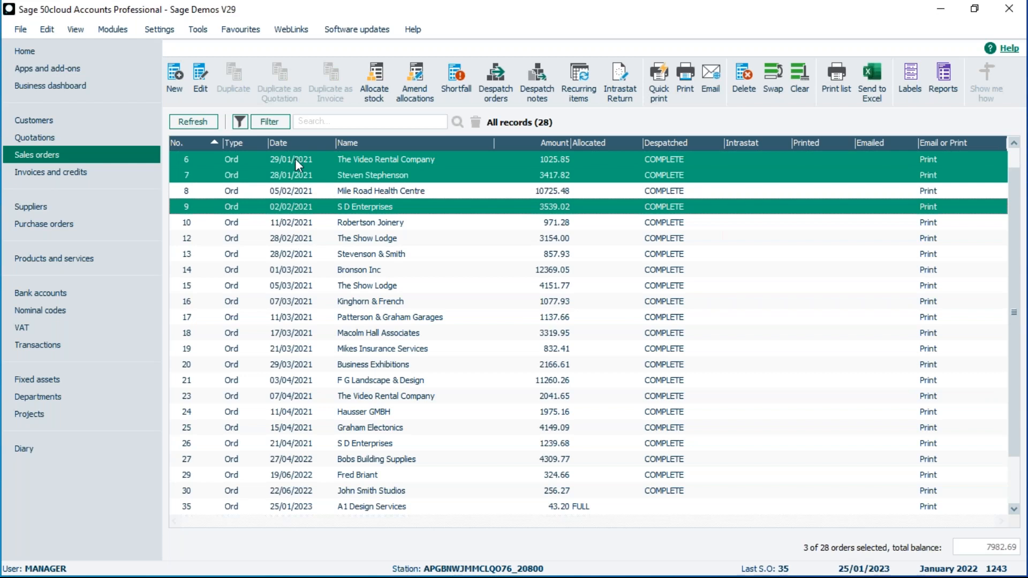
left_click(742, 82)
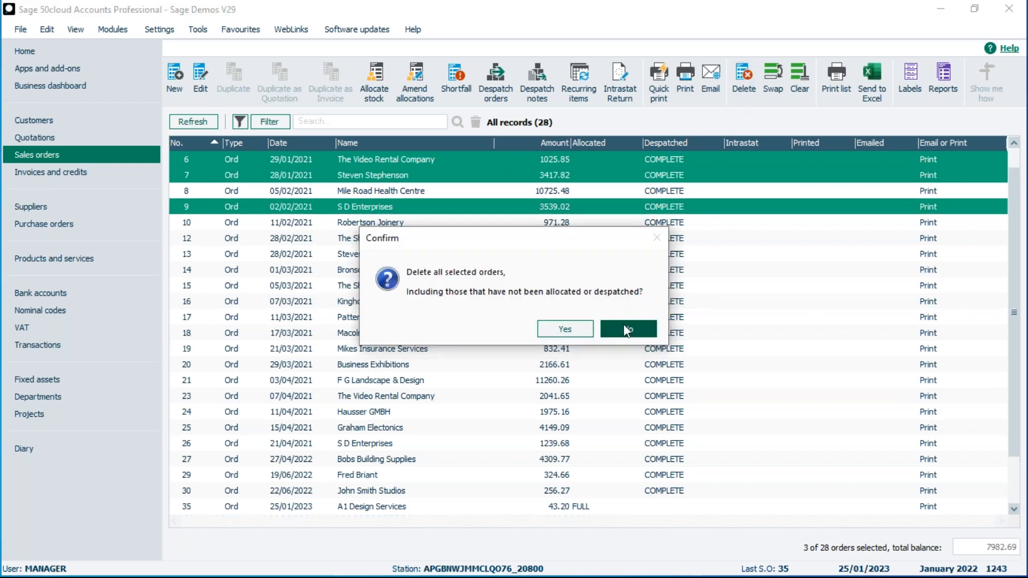
left_click(565, 329)
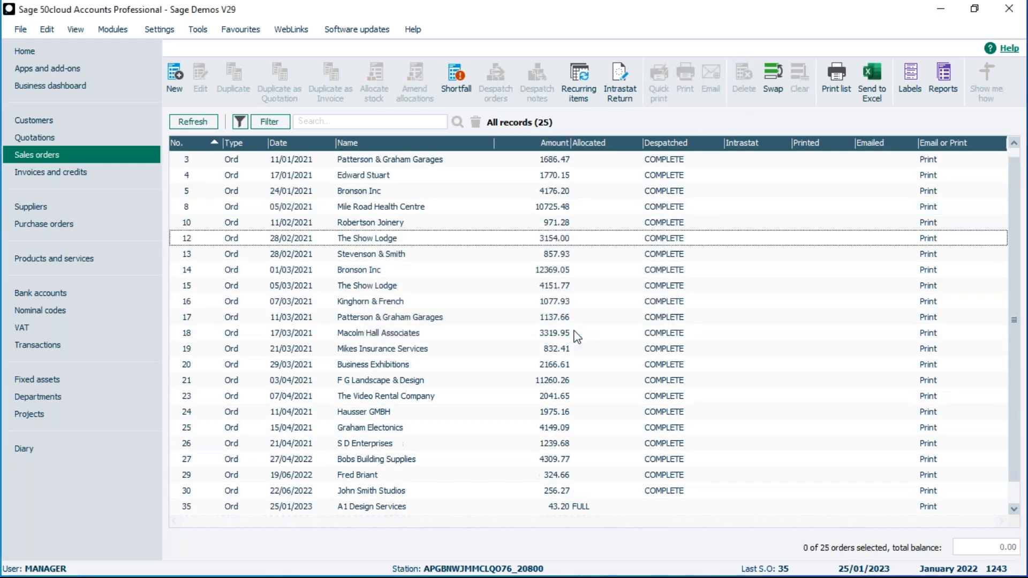
Delete sales order 35 for A1 Design Services, then return to Products and services.
left_click(303, 507)
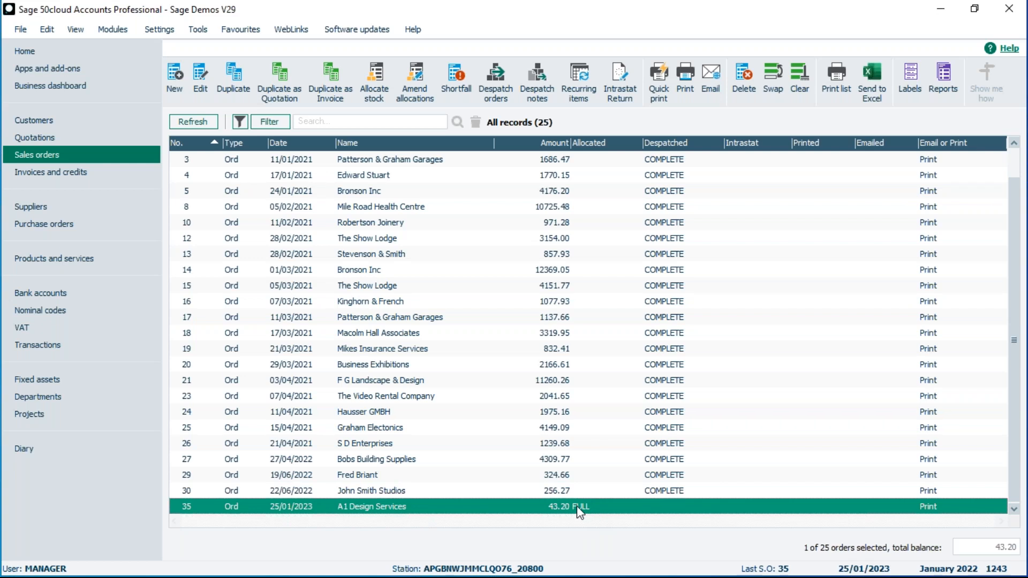
left_click(741, 73)
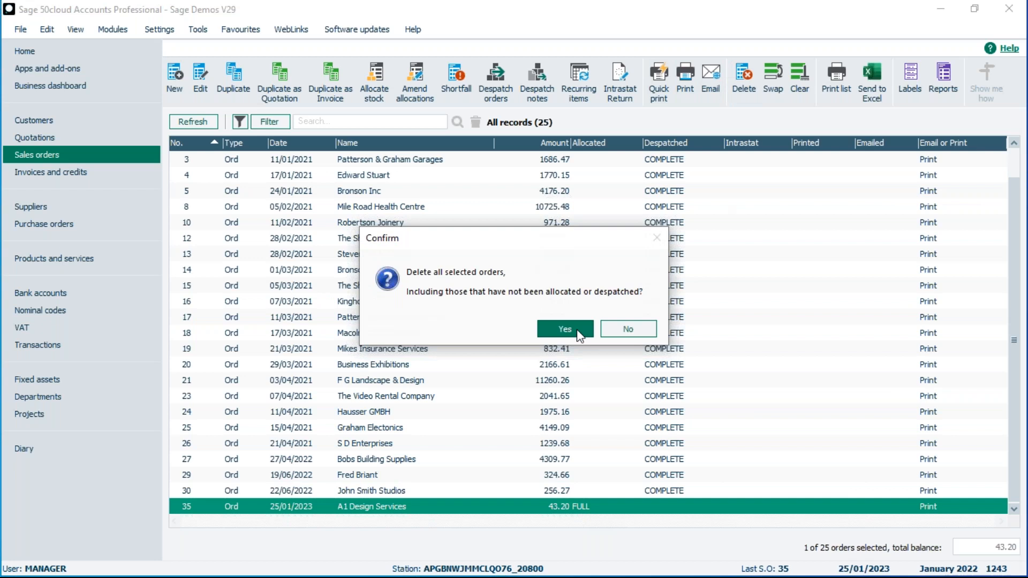
left_click(564, 329)
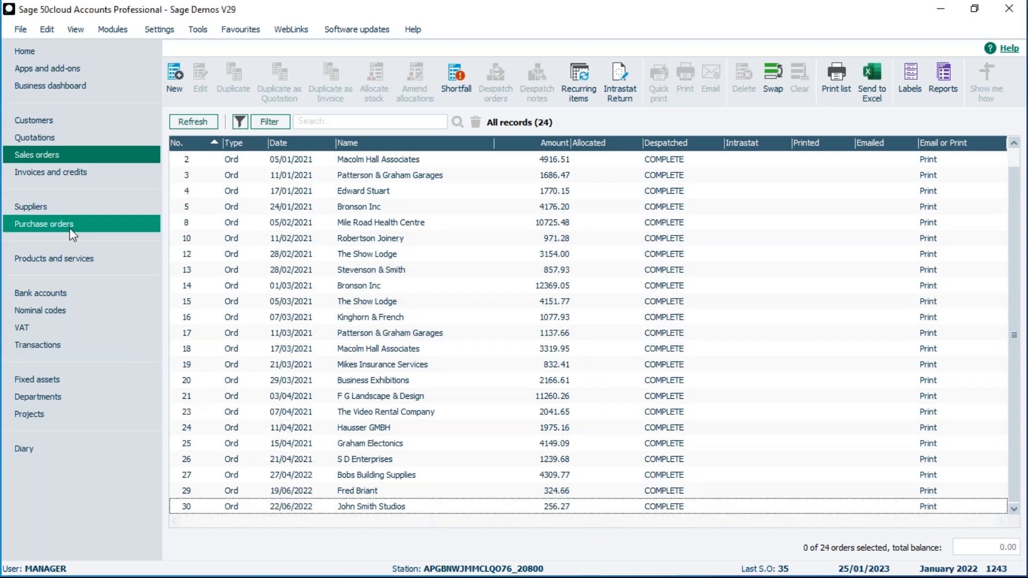
left_click(47, 262)
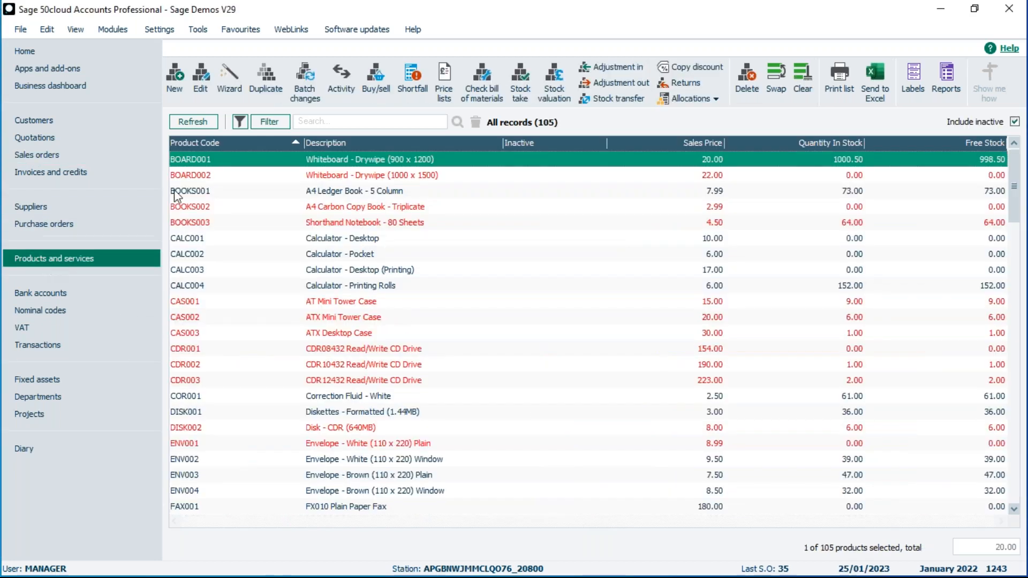
Reopen the BOARD001 whiteboard record to confirm 0.00 allocated, then go to the purchase orders list.
left_click(333, 160)
double_click(333, 160)
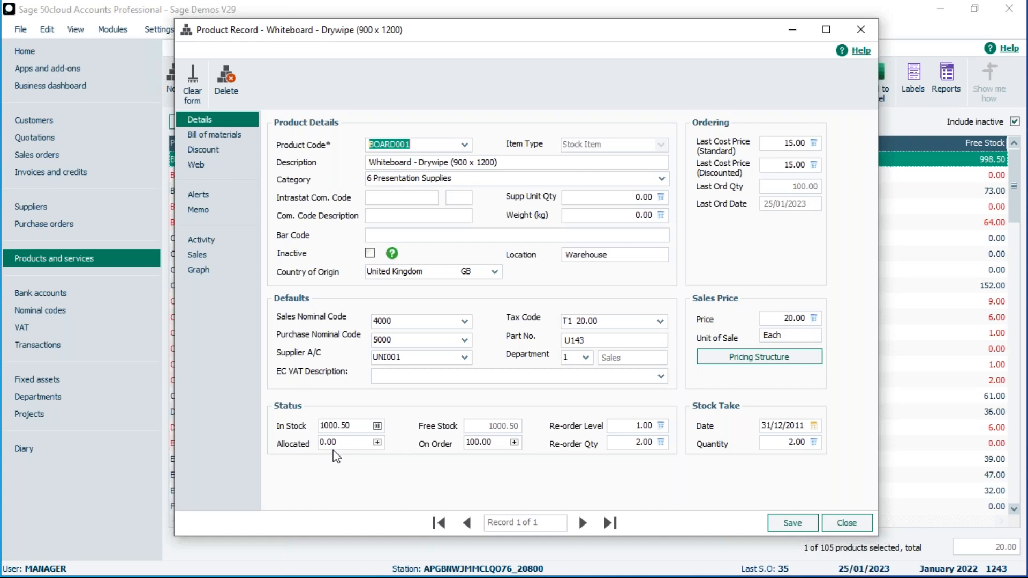
left_click(845, 527)
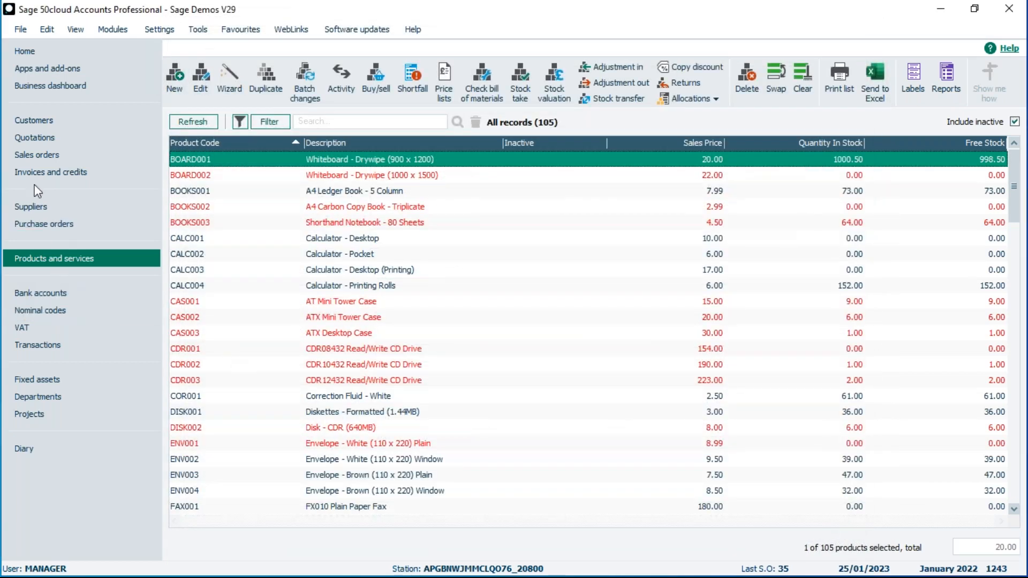
left_click(37, 223)
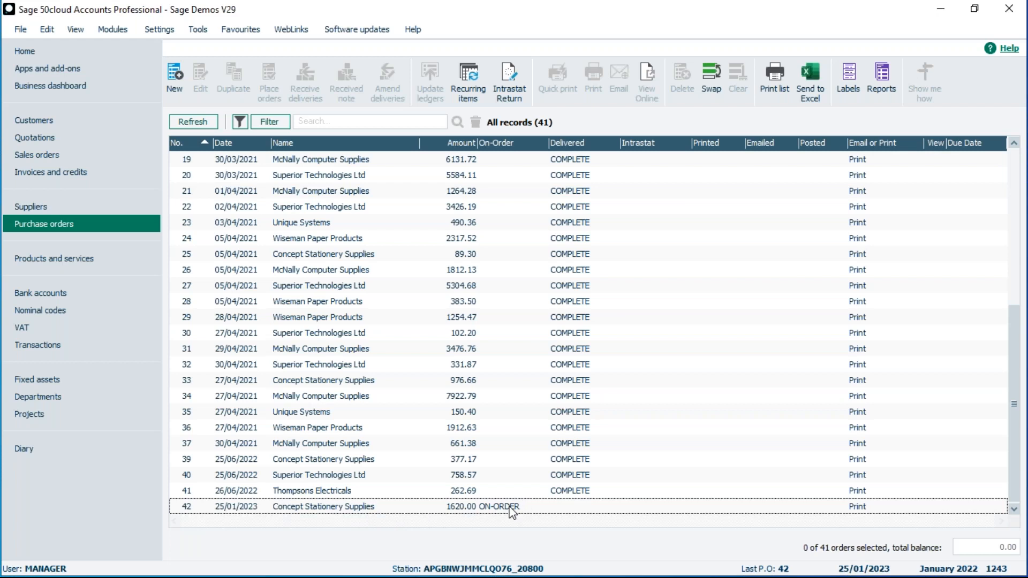
Delete purchase order 42 for Concept Stationery Supplies, leaving 40 purchase orders.
left_click(311, 510)
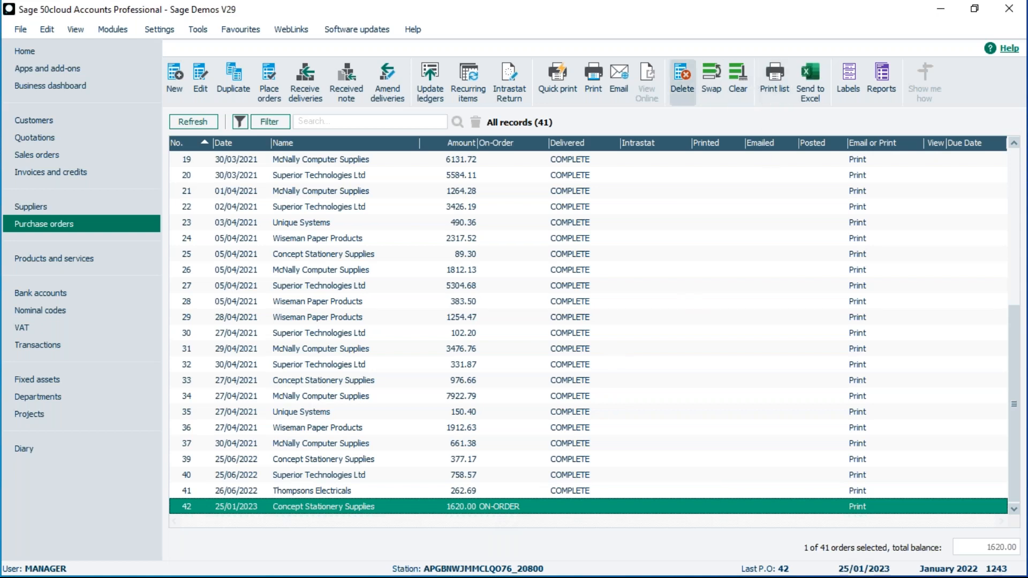
left_click(682, 80)
left_click(552, 331)
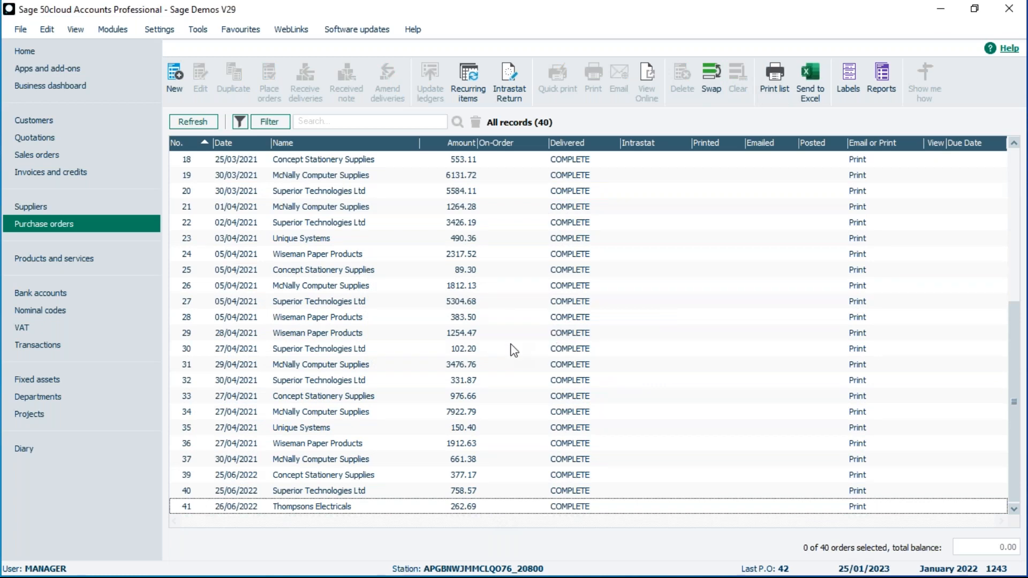
left_click(48, 257)
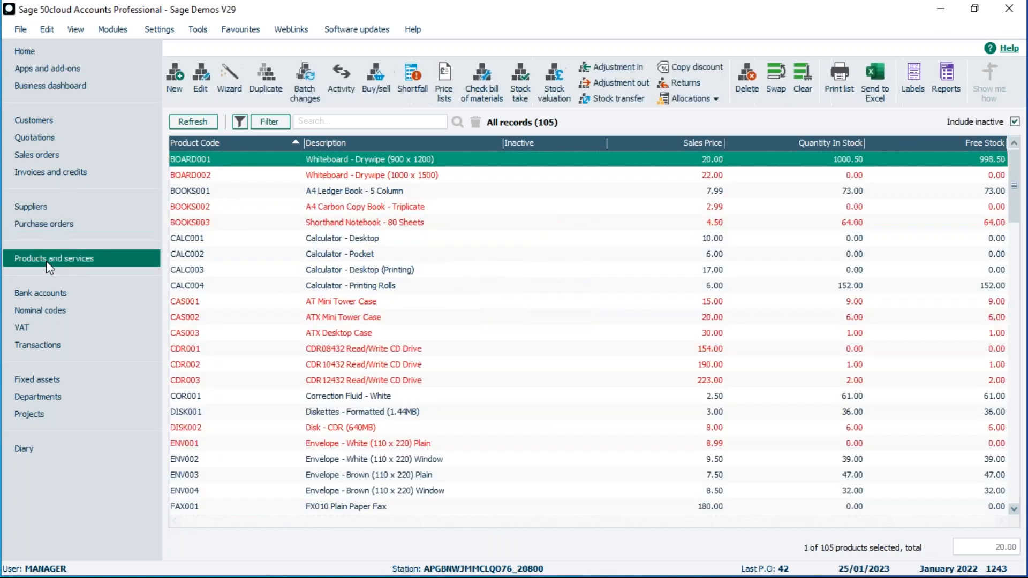
double_click(258, 166)
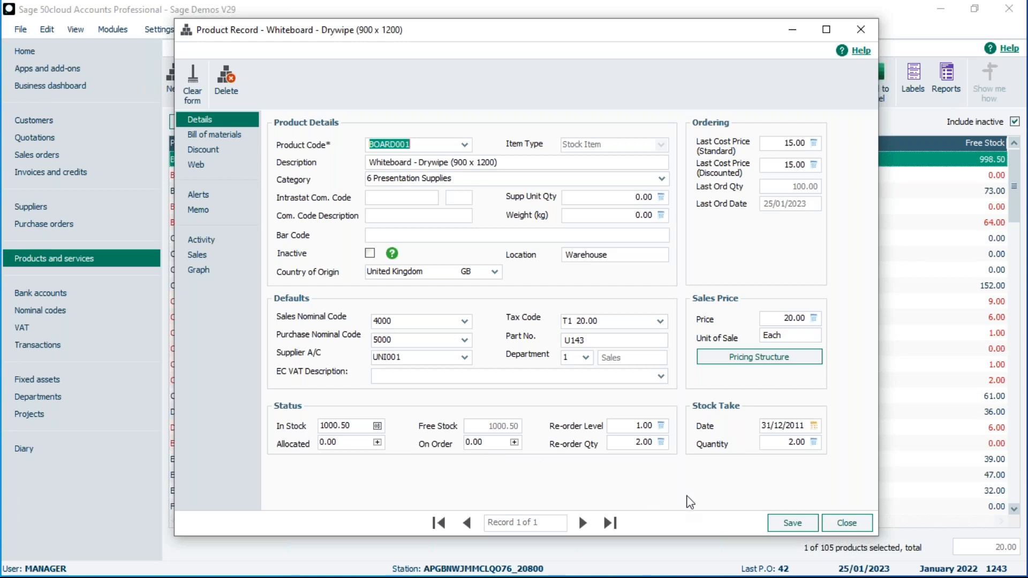
left_click(844, 522)
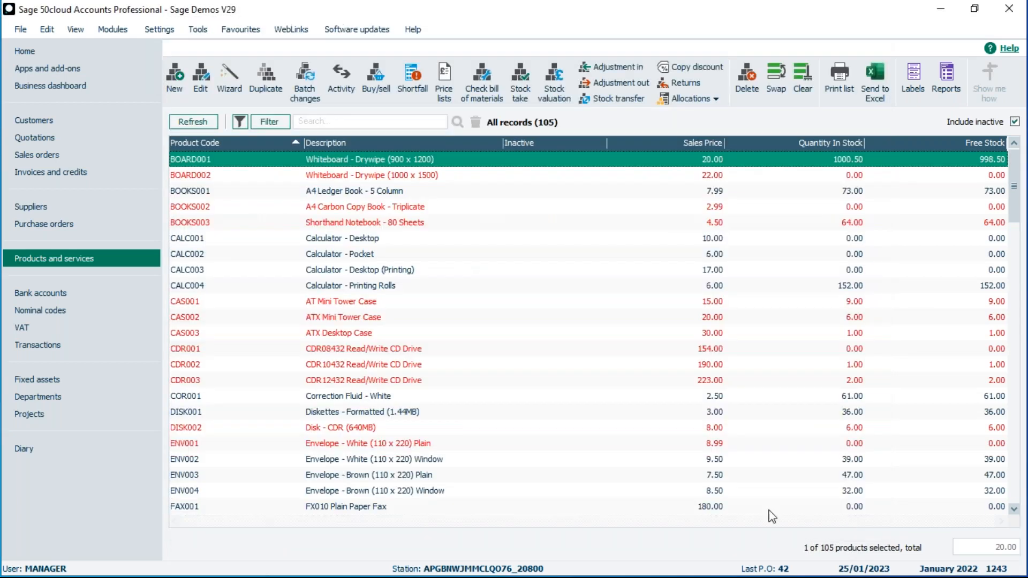